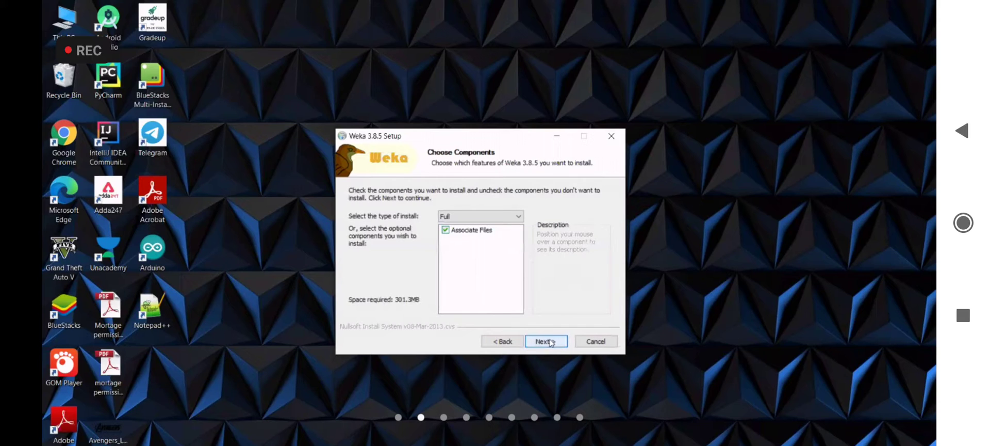
# Install Weka 3.8.5 with the Full install type, the default destination folder and the Weka 3.8.5 Start Menu folder, and finish setup
pyautogui.click(519, 216)
pyautogui.click(522, 221)
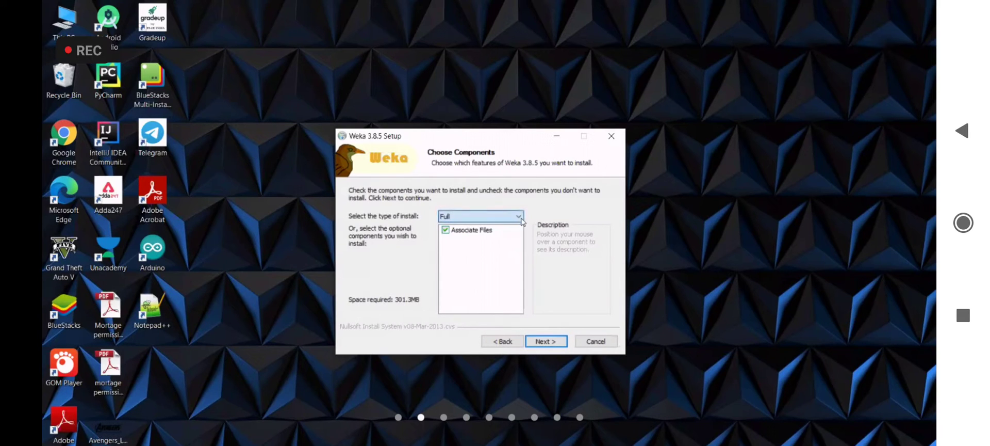
pyautogui.click(552, 343)
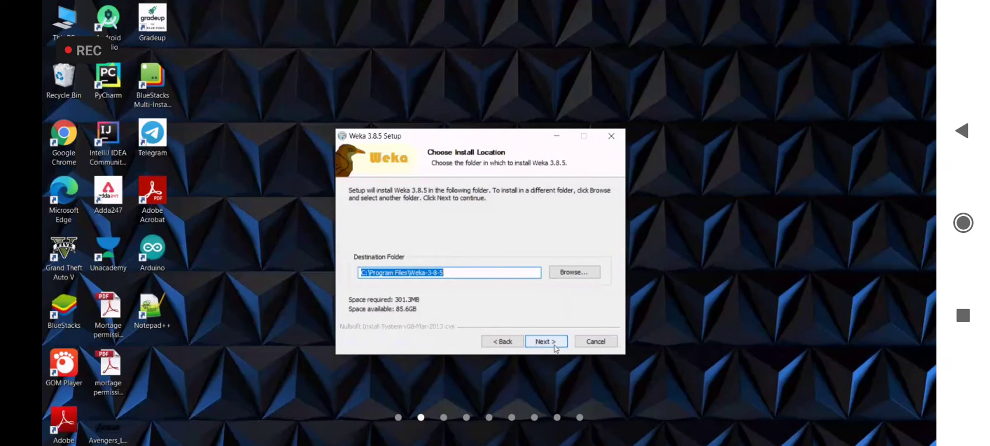
pyautogui.click(556, 343)
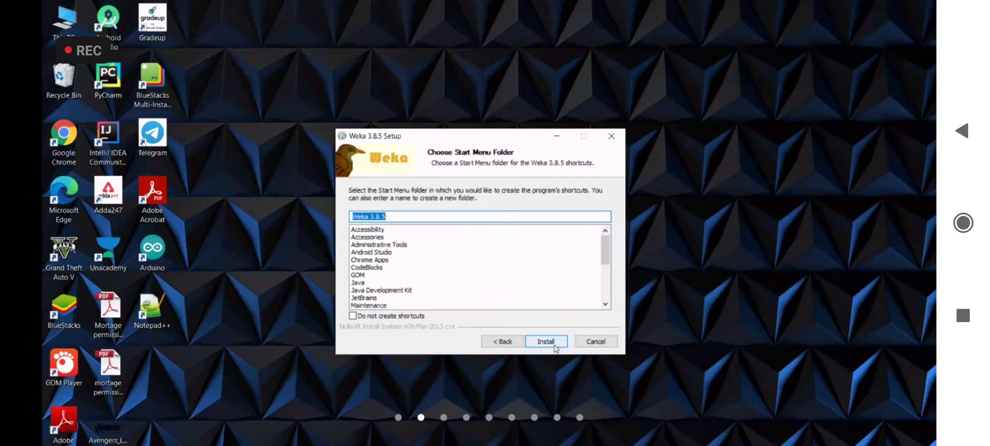
pyautogui.click(555, 347)
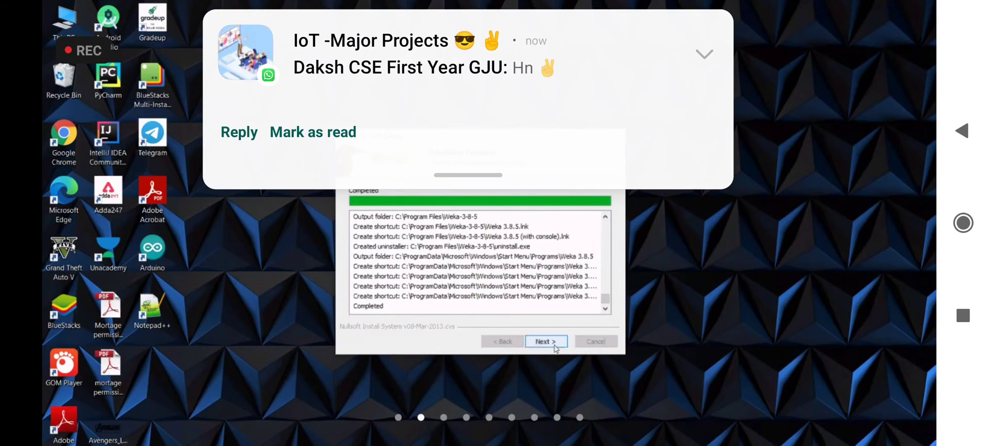
pyautogui.click(554, 345)
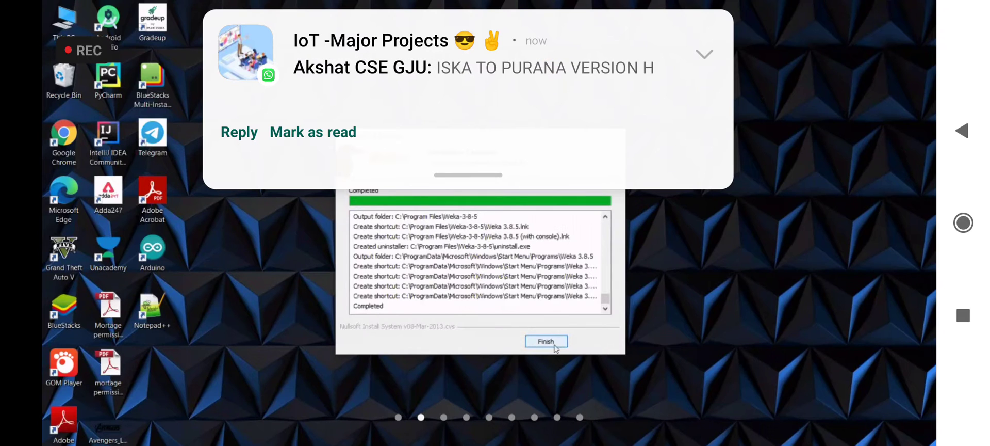
pyautogui.click(555, 342)
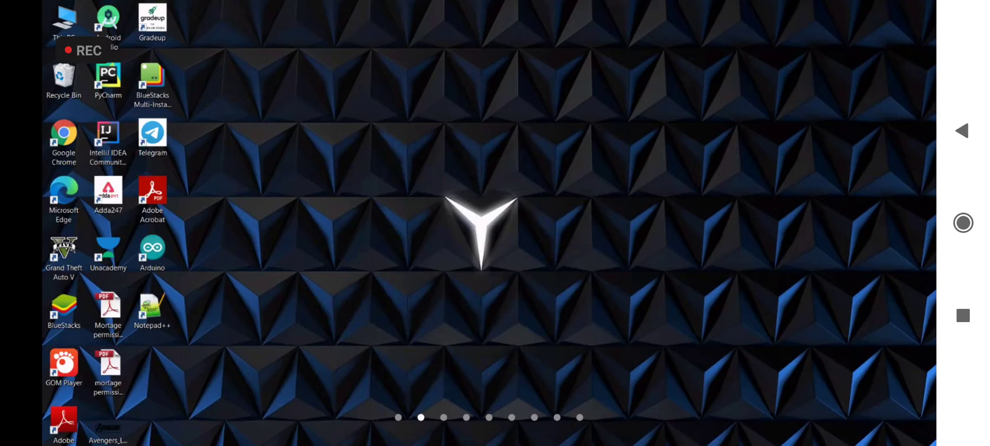
# Find and launch Weka 3.8.5, dismissing its package manager message and maximizing the GUI Chooser window
pyautogui.press('super')
pyautogui.write('we')
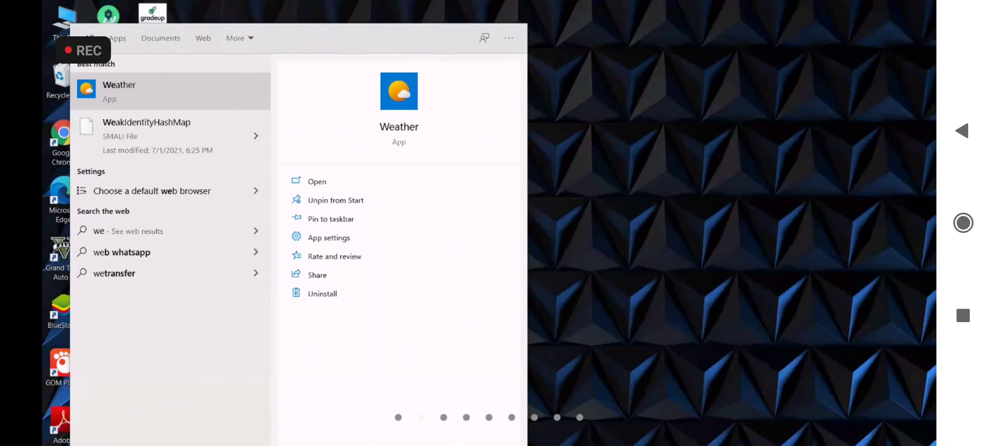
pyautogui.write('ather')
pyautogui.press('BackSpace')
pyautogui.press('BackSpace')
pyautogui.press('BackSpace')
pyautogui.press('BackSpace')
pyautogui.press('BackSpace')
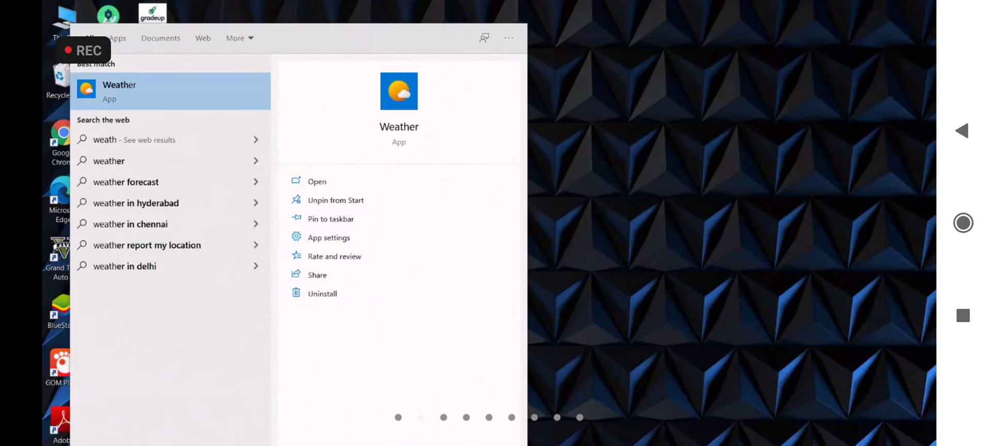
pyautogui.write('ka')
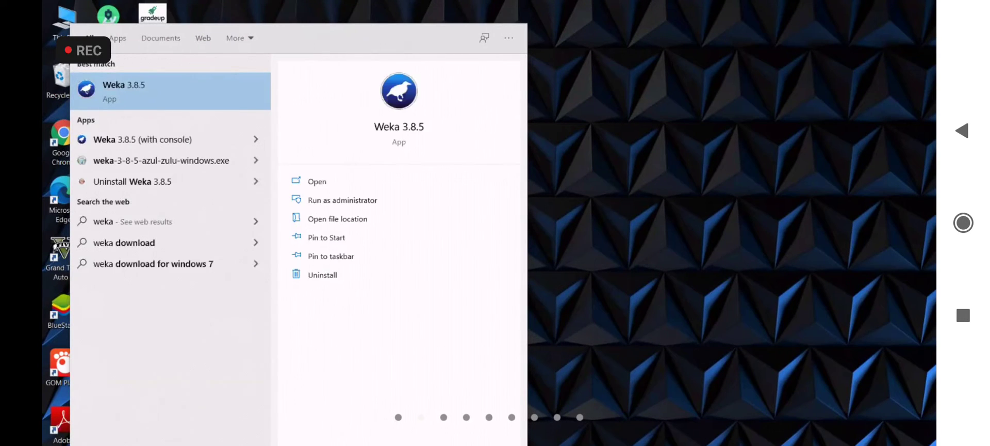
pyautogui.click(309, 183)
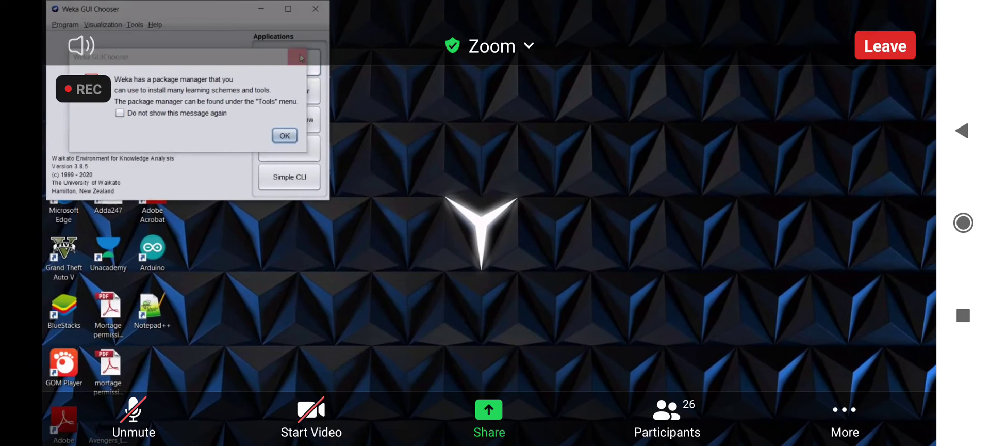
pyautogui.click(273, 52)
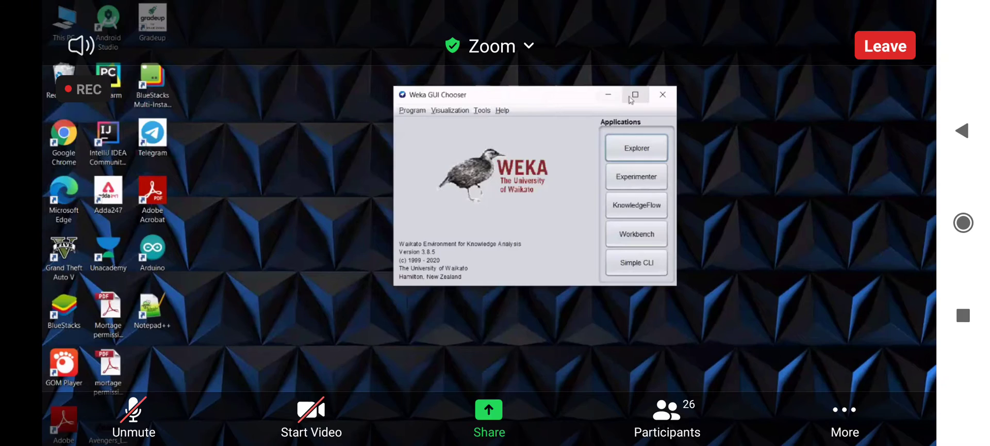
pyautogui.click(635, 95)
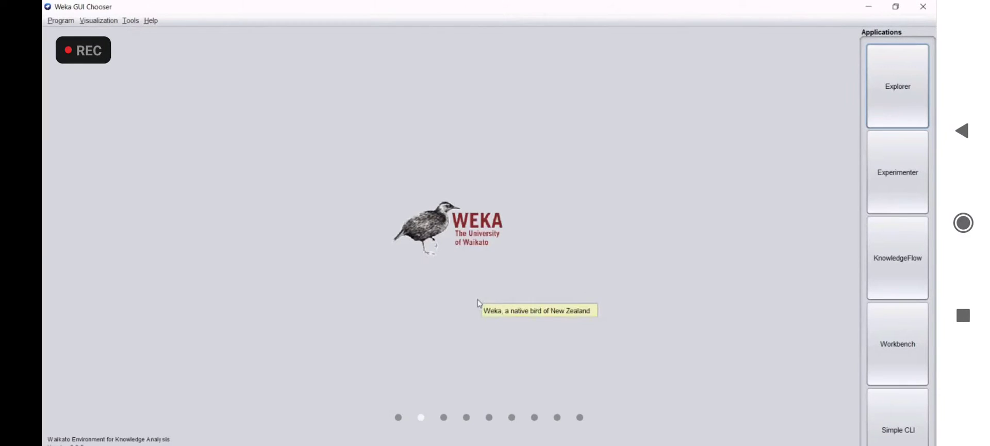
# Switch to ThingSpeak in Chrome and open the Data Import / Export page of the IoT Cloud Based Temperature Monitor channel
pyautogui.click(487, 444)
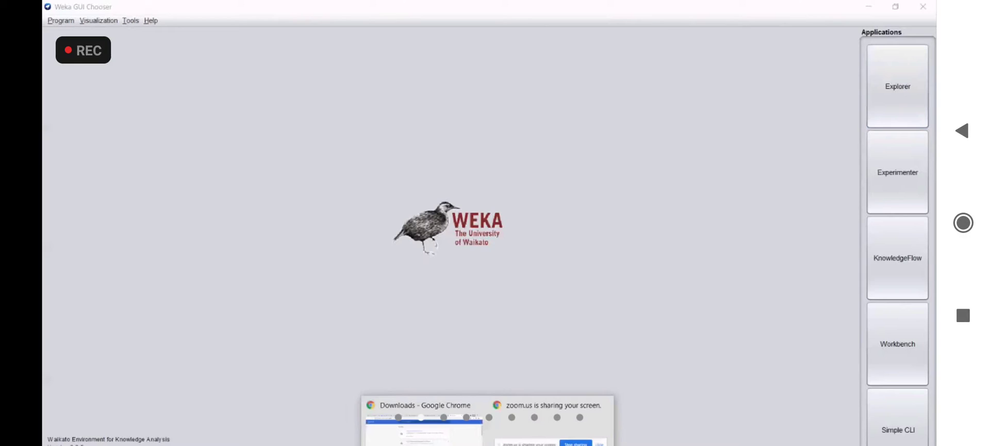
pyautogui.click(421, 428)
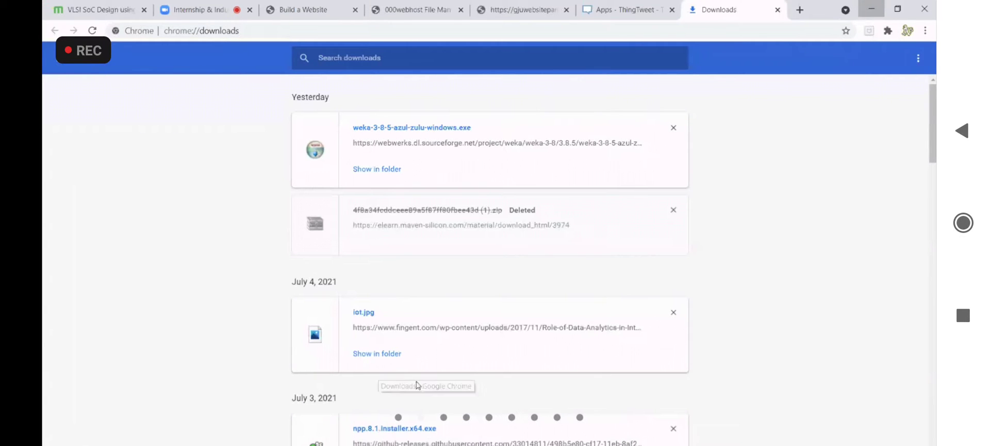
pyautogui.click(624, 9)
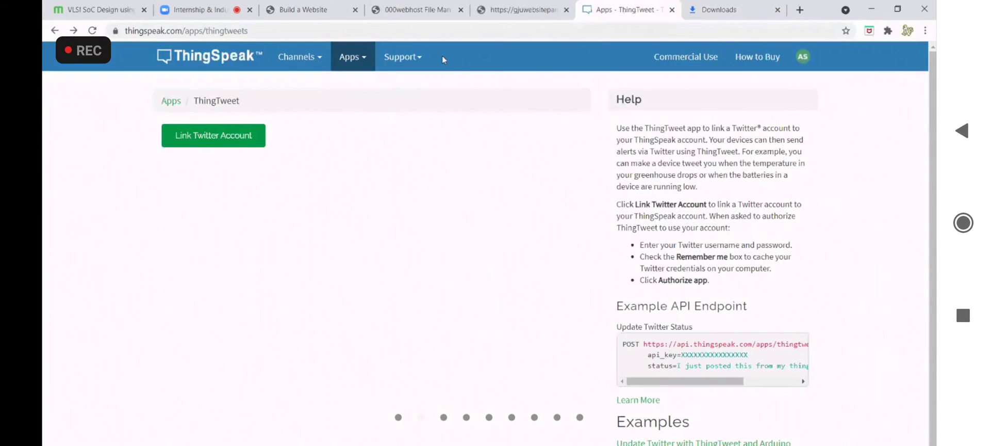
pyautogui.click(314, 65)
pyautogui.click(316, 86)
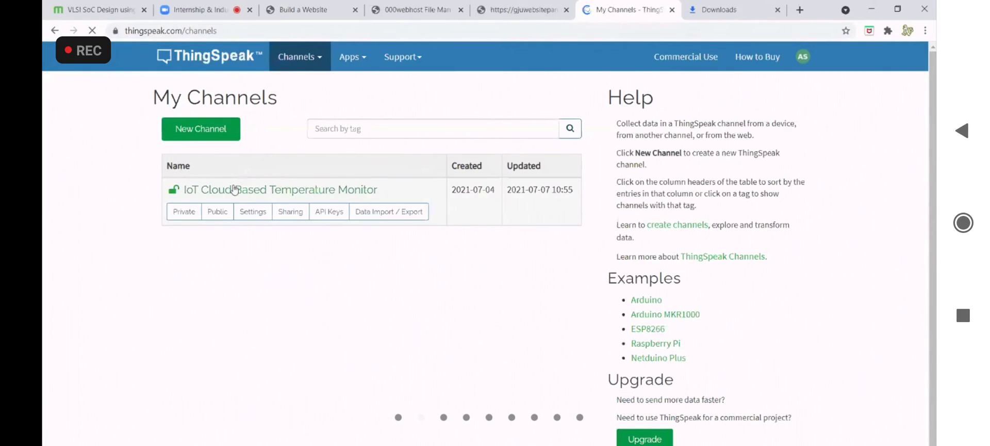
pyautogui.click(236, 190)
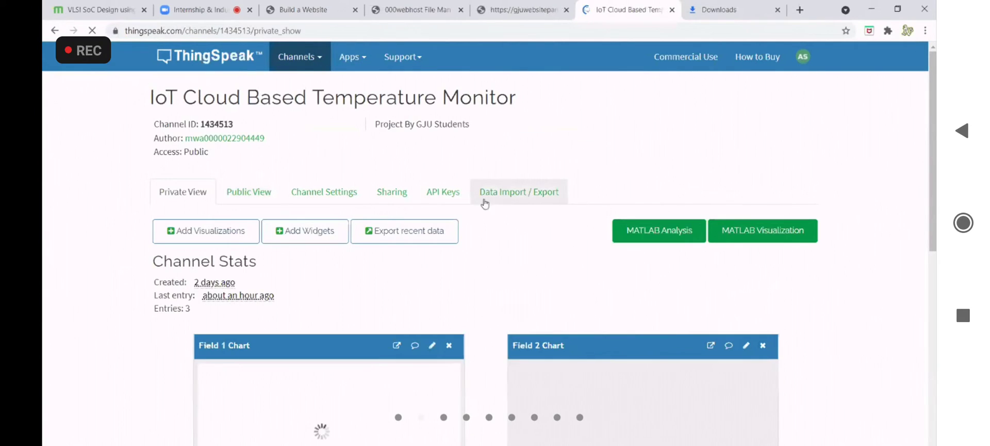
pyautogui.click(513, 195)
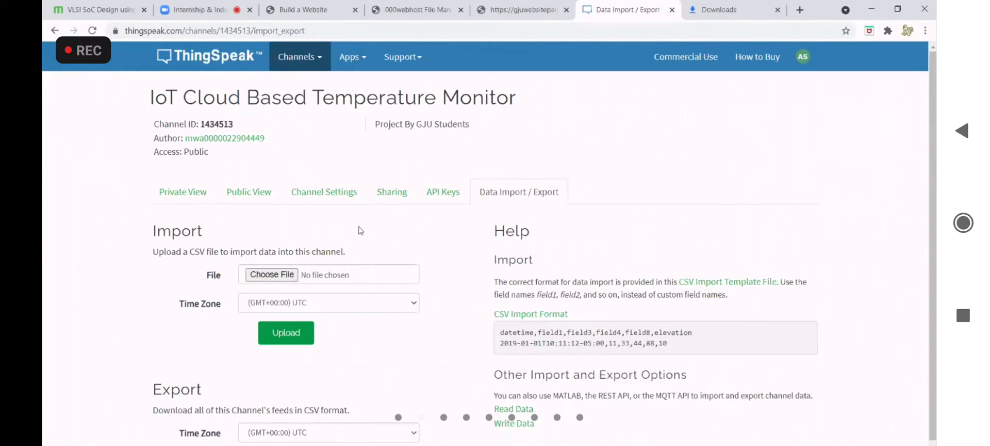
# Set the export time zone to (GMT+05:30) New Delhi
pyautogui.scroll(-1, 341, 247)
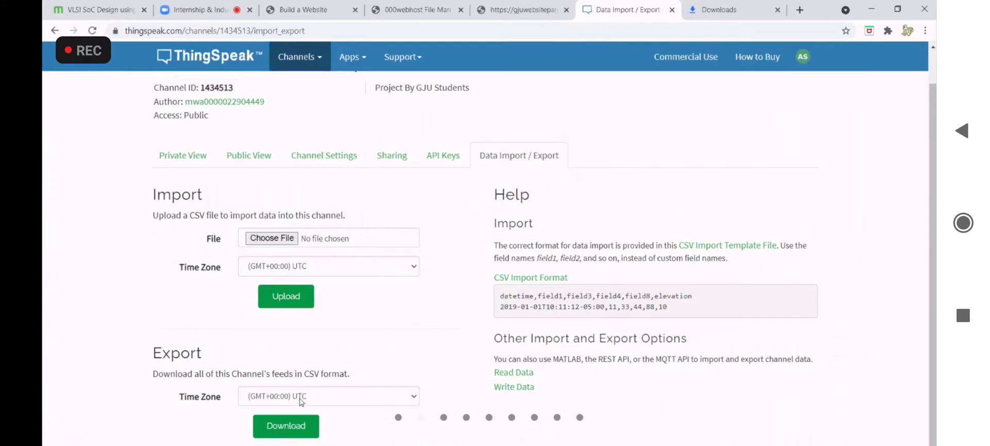
pyautogui.click(337, 397)
pyautogui.click(338, 397)
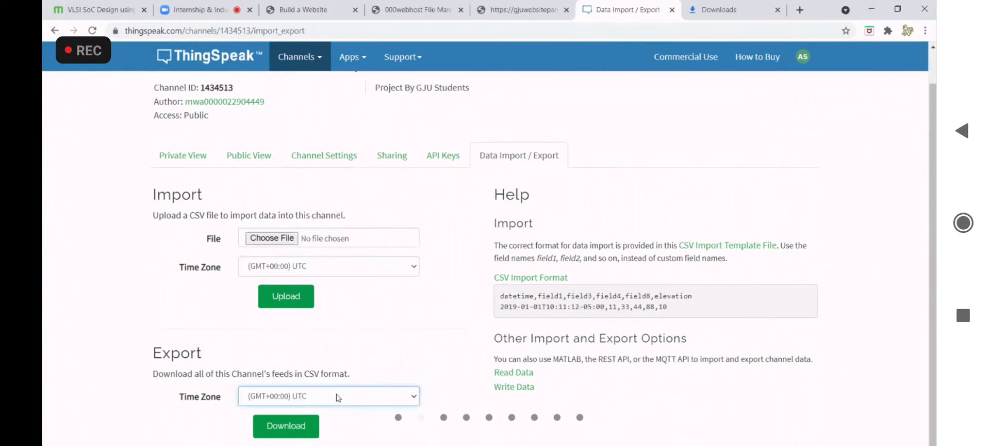
pyautogui.click(338, 397)
pyautogui.click(338, 397)
pyautogui.click(338, 398)
pyautogui.click(337, 400)
pyautogui.click(338, 401)
pyautogui.scroll(-1, 335, 356)
pyautogui.scroll(3, 338, 307)
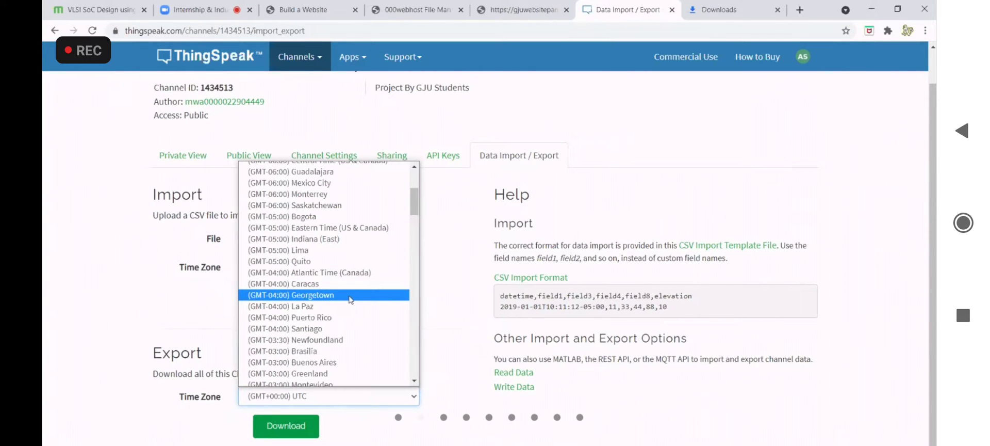
pyautogui.scroll(3, 349, 297)
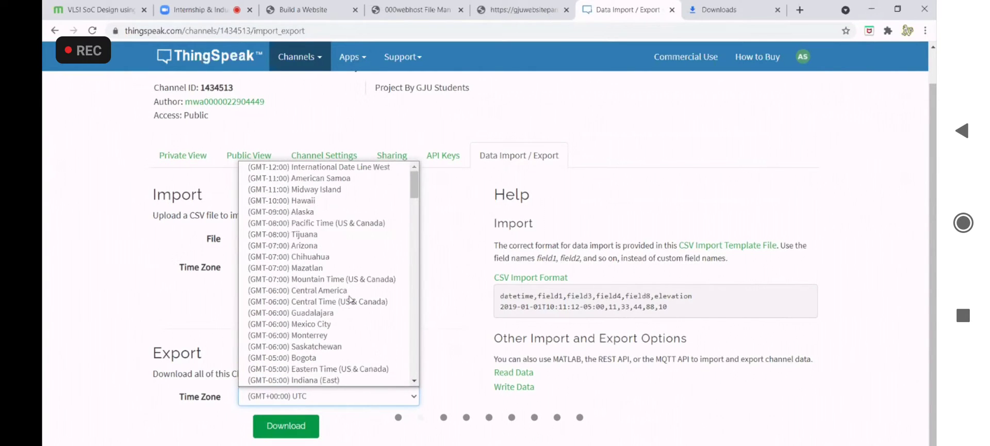
pyautogui.moveTo(413, 184)
pyautogui.mouseDown()
pyautogui.moveTo(415, 217)
pyautogui.moveTo(422, 173)
pyautogui.mouseUp()
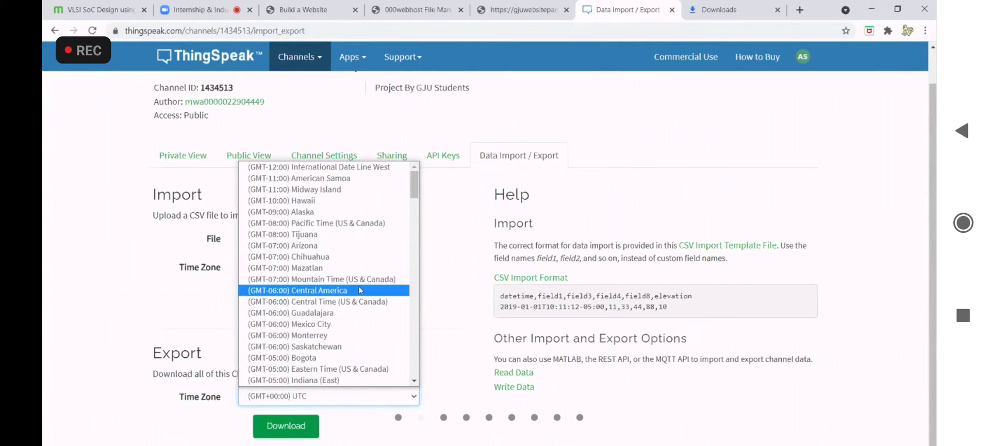
pyautogui.scroll(-10, 359, 290)
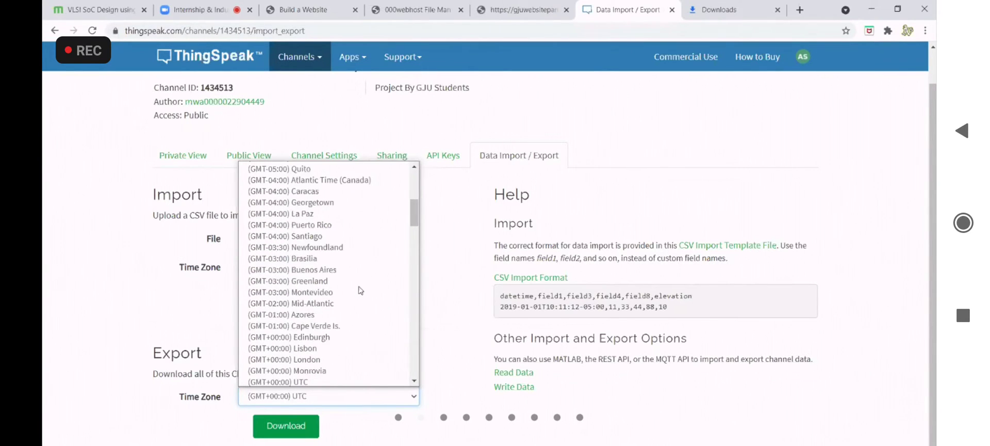
pyautogui.scroll(-10, 361, 290)
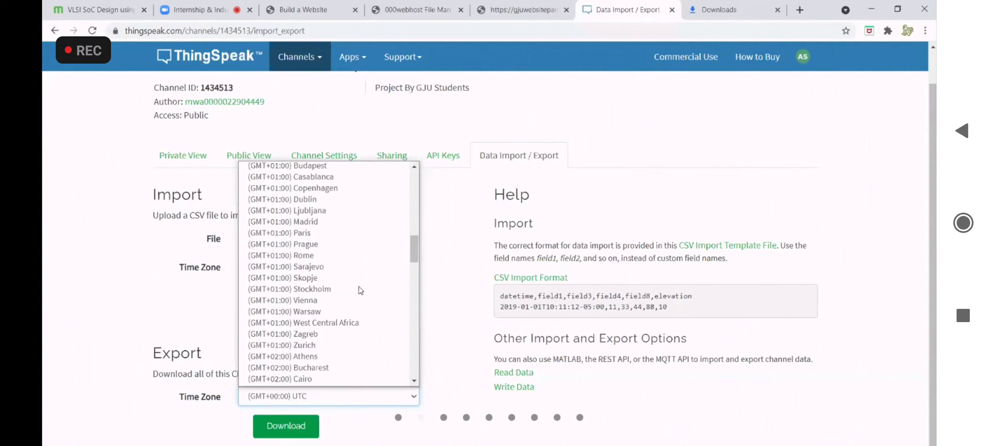
pyautogui.scroll(-5, 361, 290)
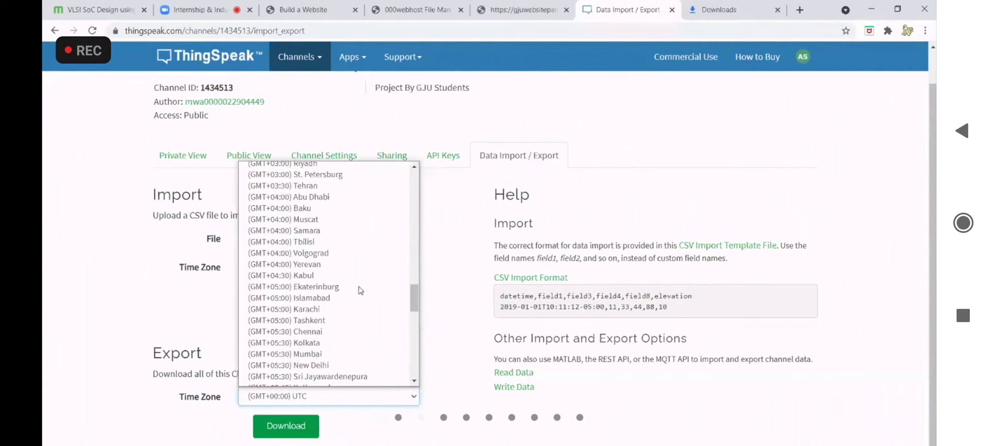
pyautogui.scroll(-5, 360, 290)
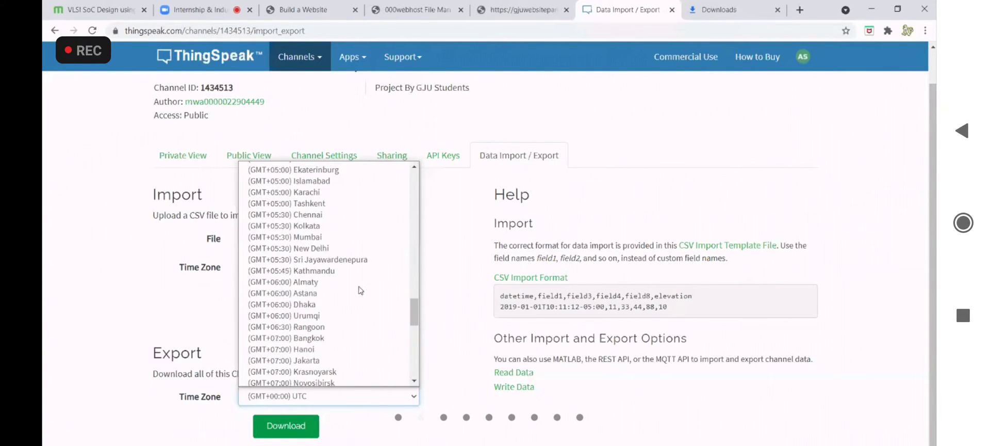
pyautogui.click(314, 248)
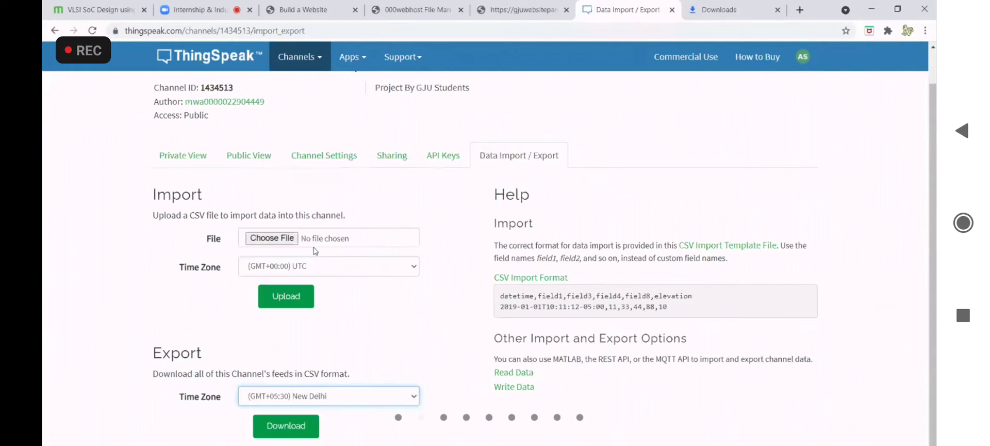
# Download the channel's feeds in CSV format and open feeds.csv in Excel
pyautogui.click(299, 427)
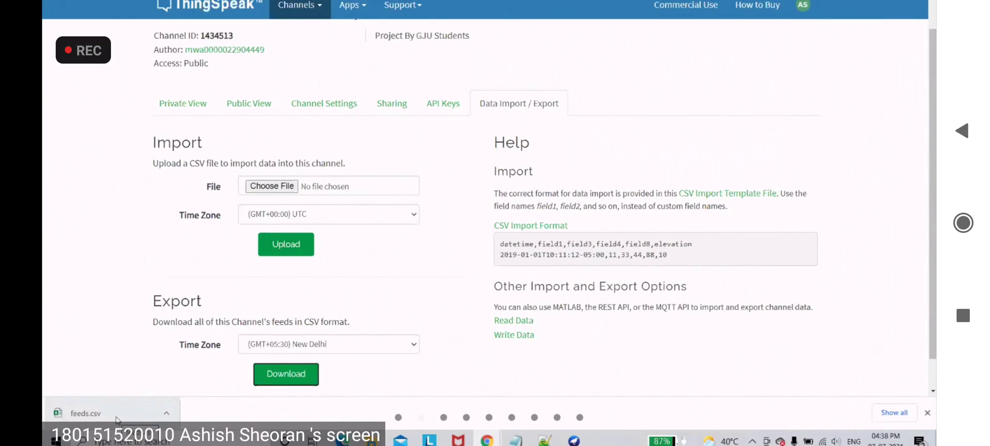
pyautogui.click(117, 418)
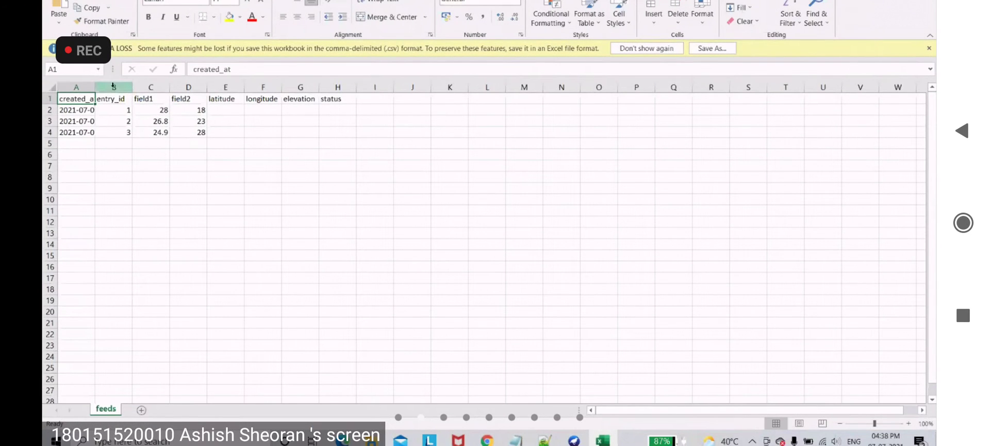
# Widen the created_at column so that its full timestamps fit
pyautogui.doubleClick(95, 87)
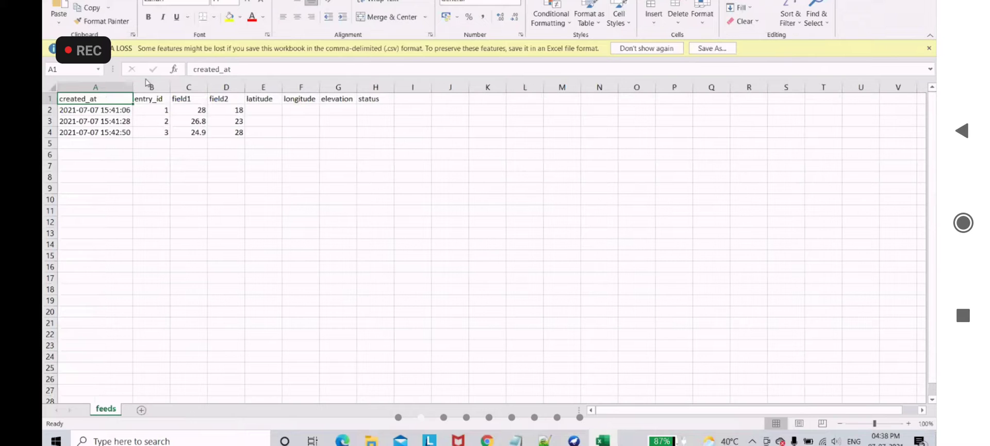
pyautogui.click(203, 158)
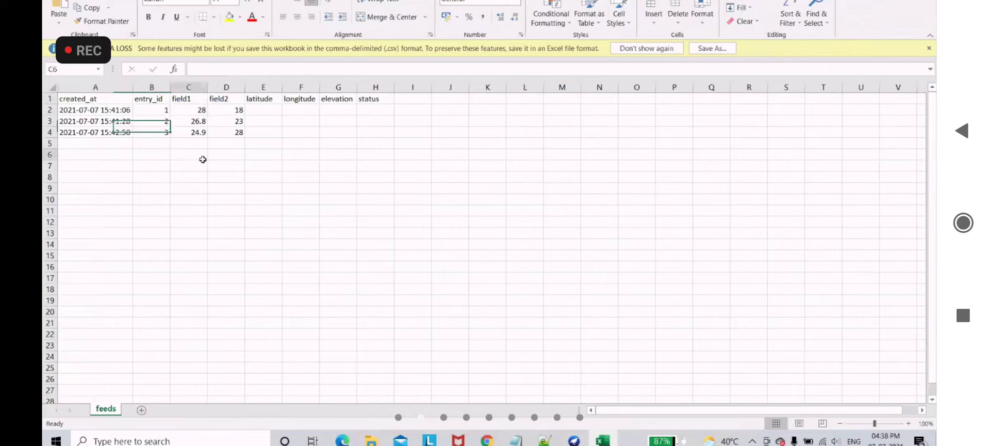
pyautogui.click(124, 86)
pyautogui.moveTo(134, 87); pyautogui.dragTo(153, 87)
pyautogui.click(202, 164)
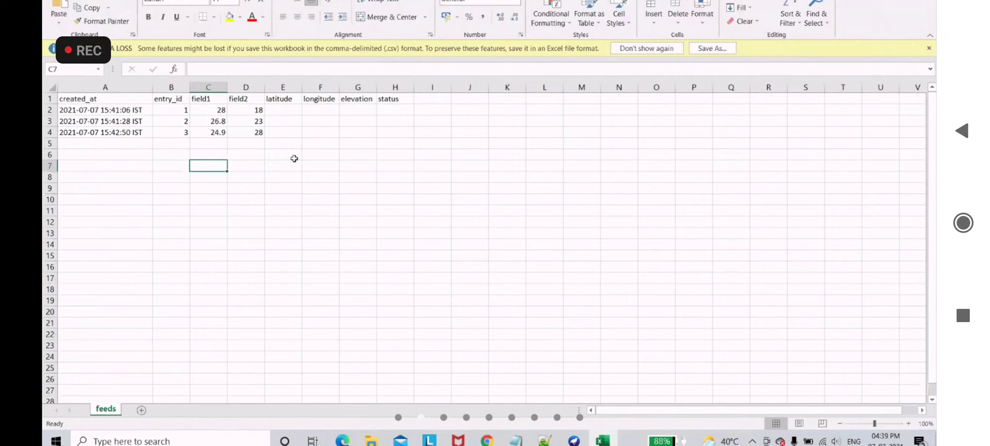
pyautogui.click(336, 120)
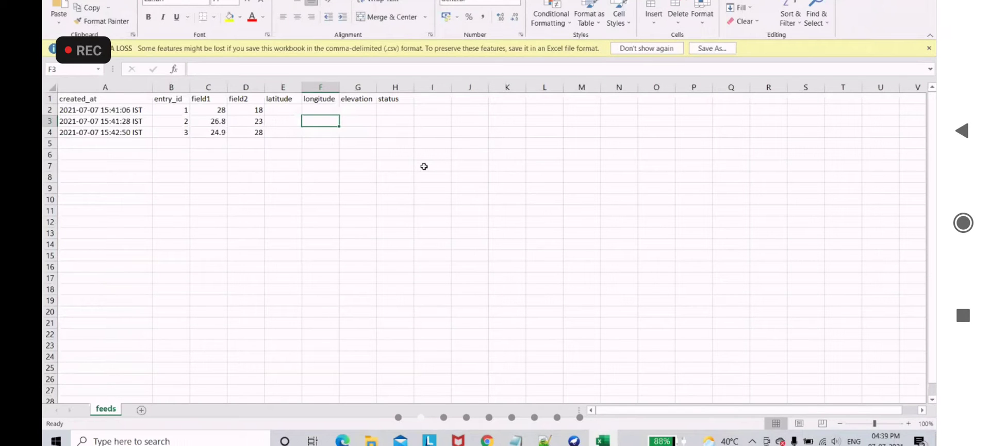
pyautogui.click(430, 141)
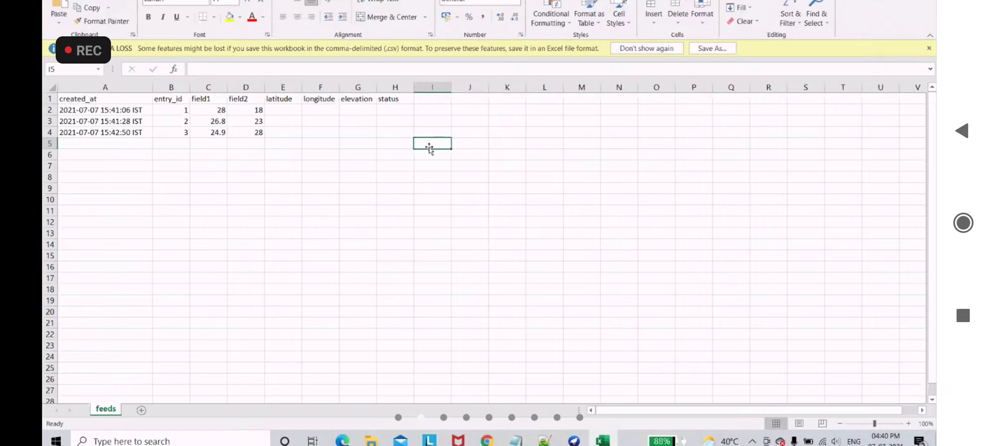
# Switch to Notepad++ and create a new blank document
pyautogui.click(544, 440)
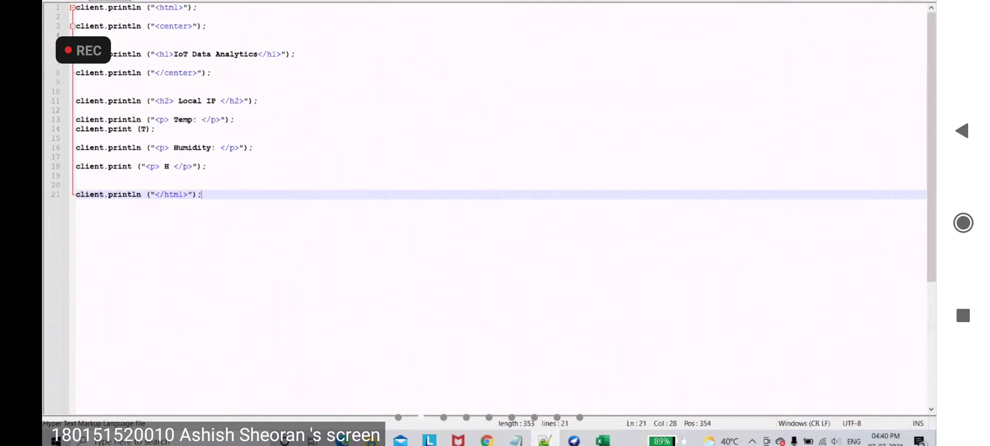
pyautogui.hotkey('alt', 'f')
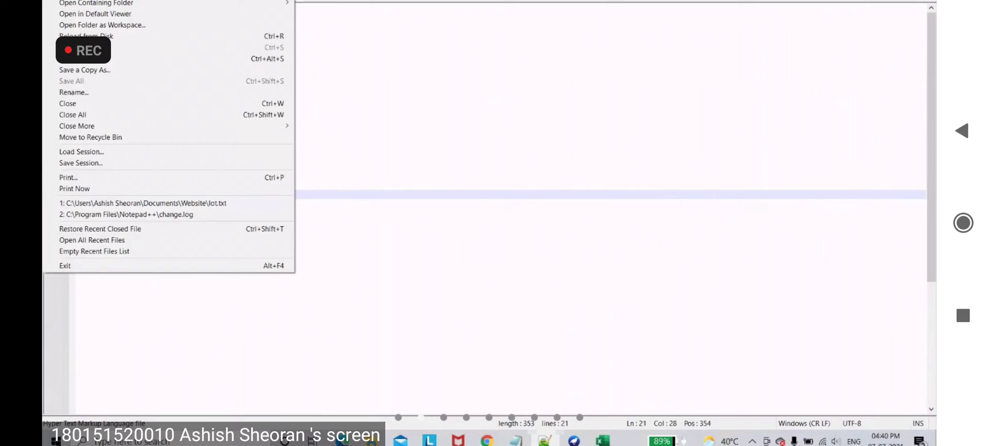
pyautogui.click(221, 102)
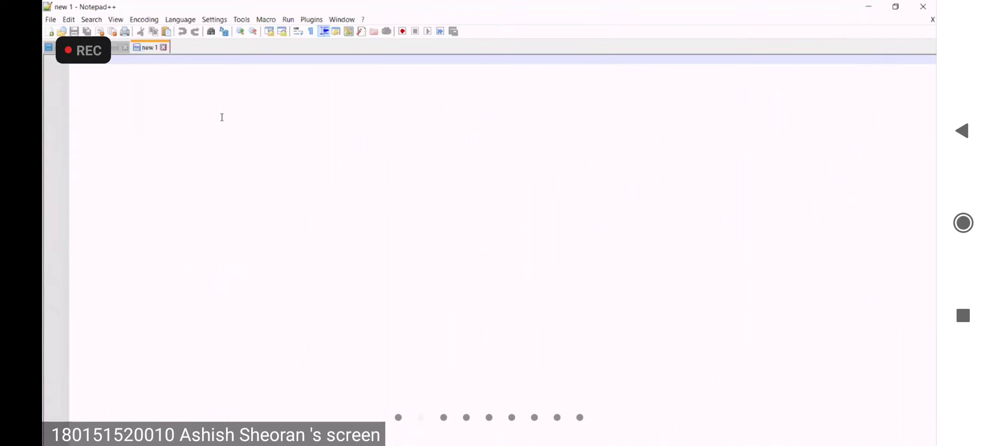
# Enter a first line ending in the word weather, correcting its spelling by adding the missing a
pyautogui.write('#')
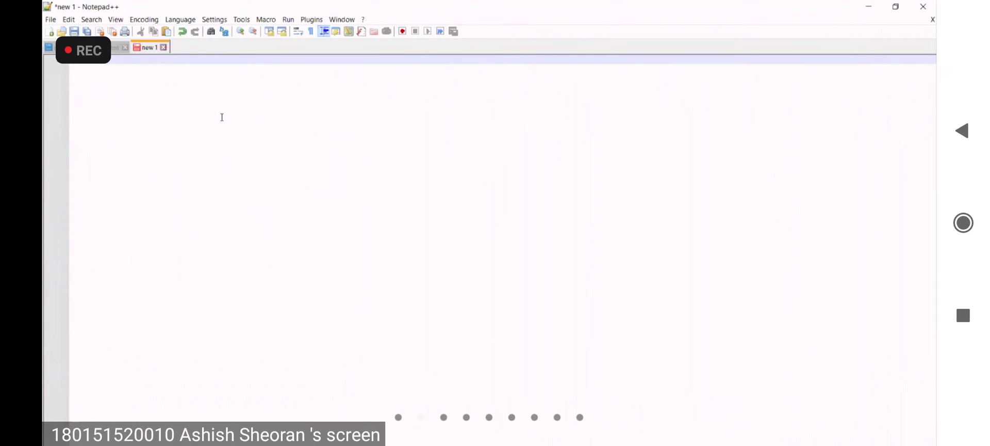
pyautogui.write('wether')
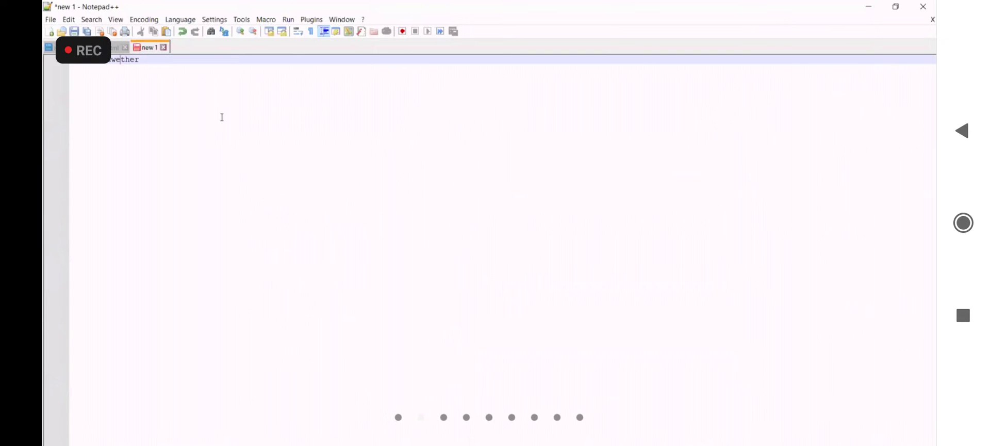
pyautogui.press('Left')
pyautogui.press('Left')
pyautogui.press('Left')
pyautogui.press('Left')
pyautogui.write('a')
# Minimize Notepad++ and switch to the Zoom meeting tab in Chrome
pyautogui.click(871, 7)
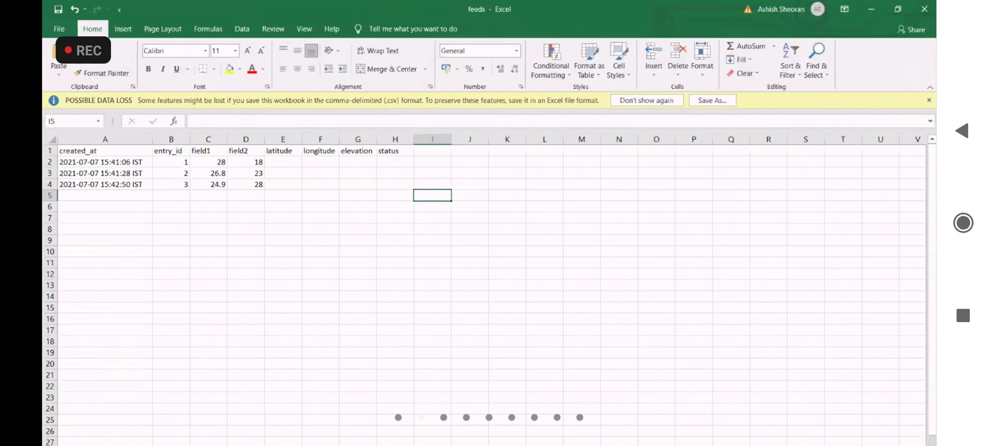
pyautogui.moveTo(522, 443)
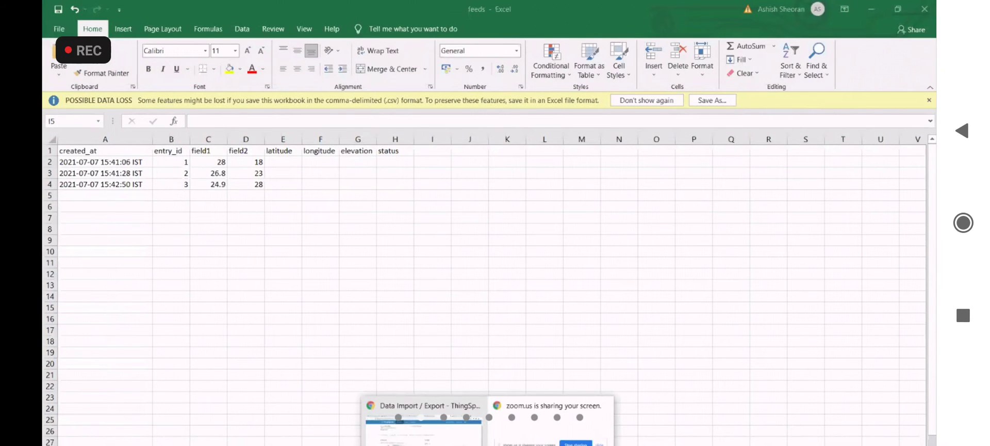
pyautogui.click(451, 436)
pyautogui.click(178, 5)
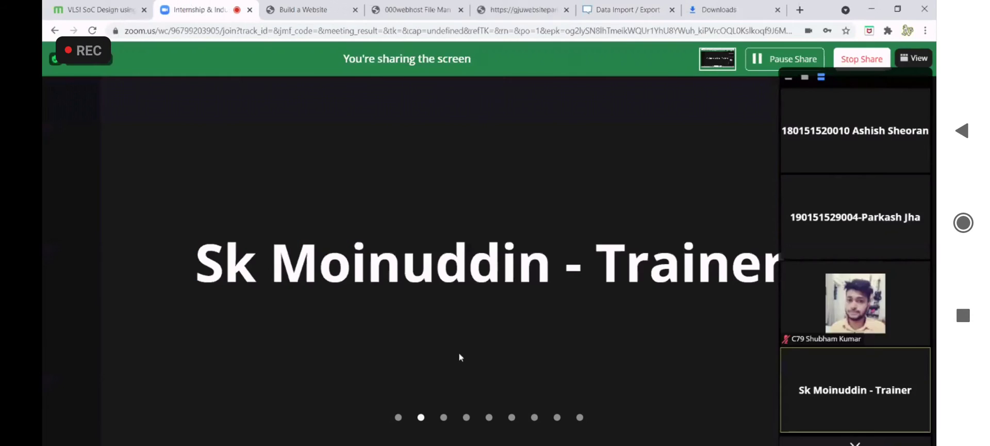
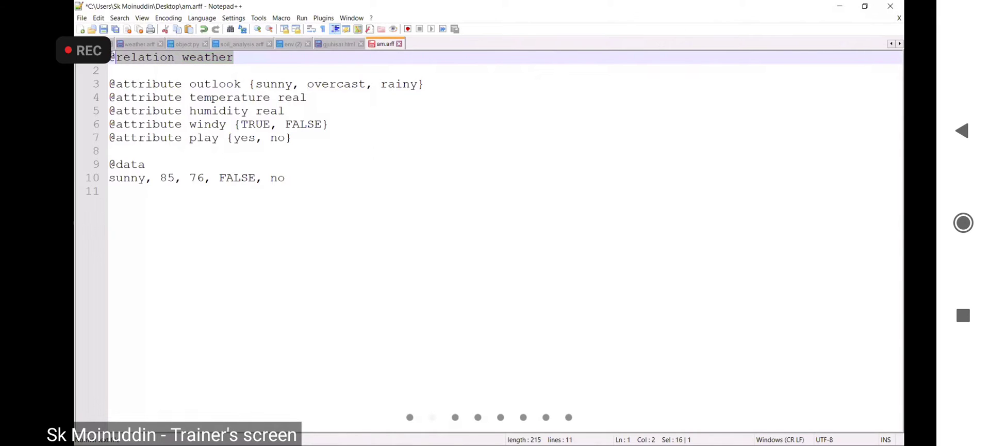
pyautogui.click(110, 70)
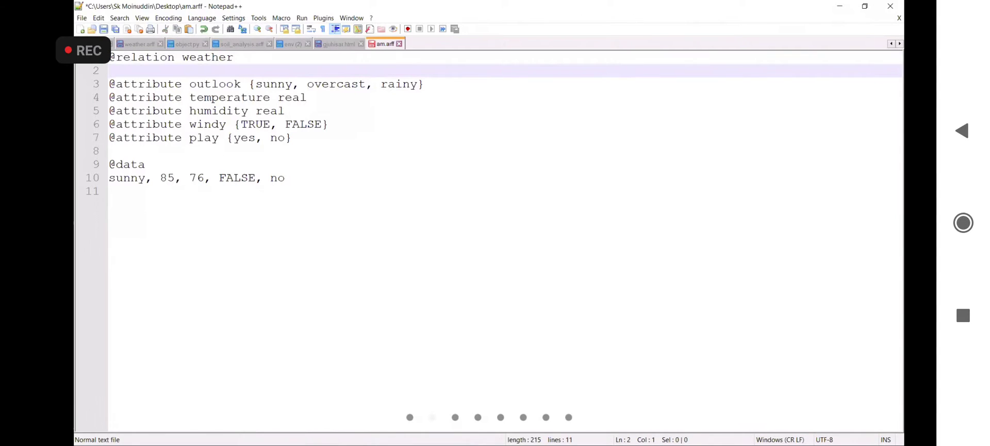
pyautogui.press('Up')
pyautogui.hotkey('shift', 'Right')
pyautogui.hotkey('shift', 'Right')
pyautogui.hotkey('shift', 'Right')
pyautogui.hotkey('shift', 'Right')
pyautogui.hotkey('shift', 'Right')
pyautogui.hotkey('shift', 'Right')
pyautogui.hotkey('shift', 'Right')
pyautogui.hotkey('shift', 'Right')
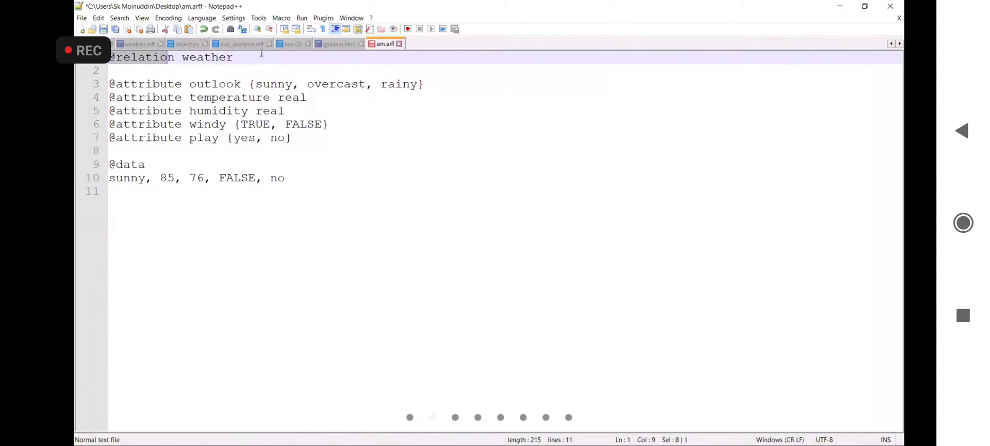
pyautogui.press('End')
pyautogui.hotkey('ctrl', 'shift', 'Left')
pyautogui.hotkey('ctrl', 'shift', 'Left')
pyautogui.hotkey('ctrl', 'shift', 'Left')
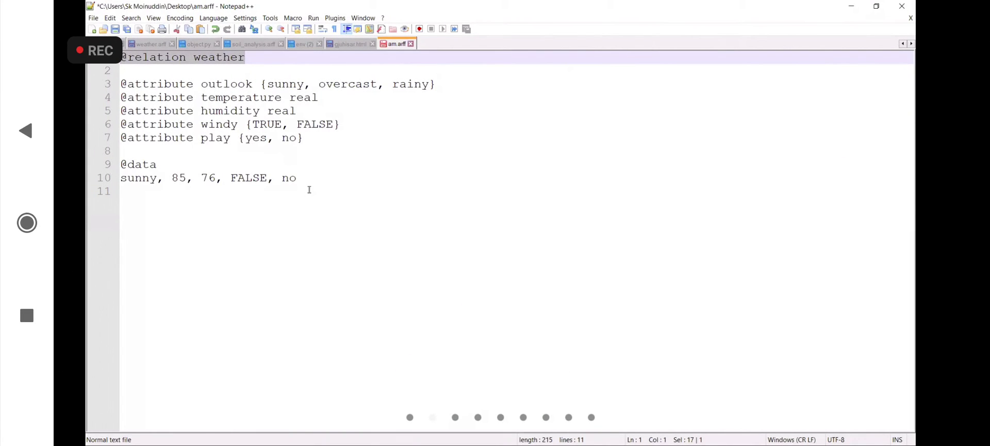
# Highlight only the relation name weather in the first line to examine how the dataset is named
pyautogui.click(296, 190)
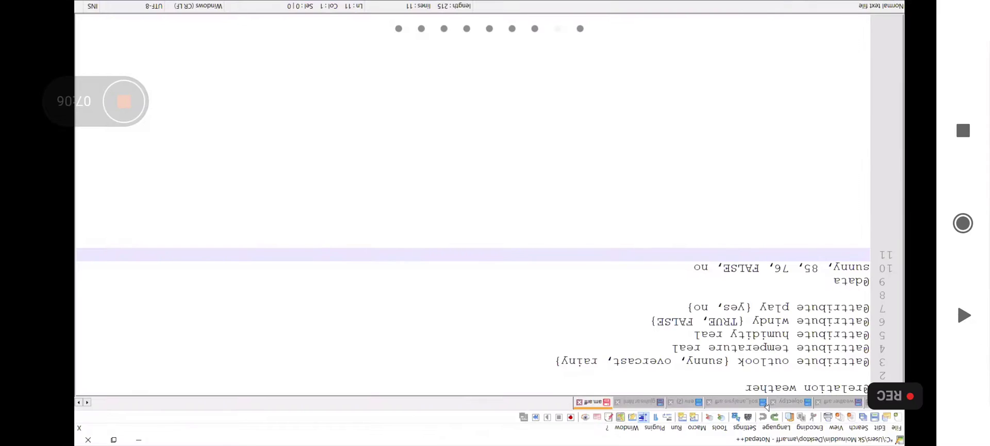
pyautogui.click(247, 57)
pyautogui.hotkey('shift', 'Left')
pyautogui.hotkey('shift', 'Left')
pyautogui.hotkey('shift', 'Left')
pyautogui.hotkey('shift', 'Left')
pyautogui.hotkey('shift', 'Left')
pyautogui.hotkey('shift', 'Left')
pyautogui.hotkey('shift', 'Left')
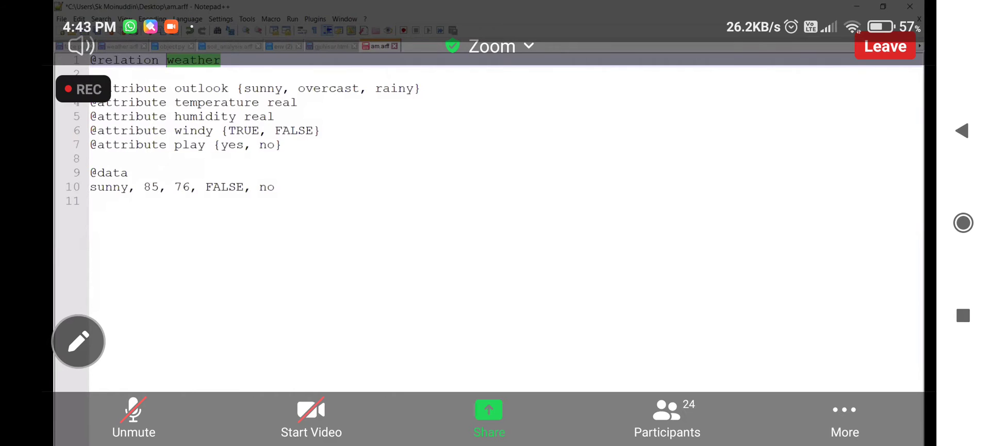
# Add a blank line below the outlook attribute and highlight its declaration with the values sunny, overcast and rainy
pyautogui.moveTo(91, 89); pyautogui.dragTo(168, 88)
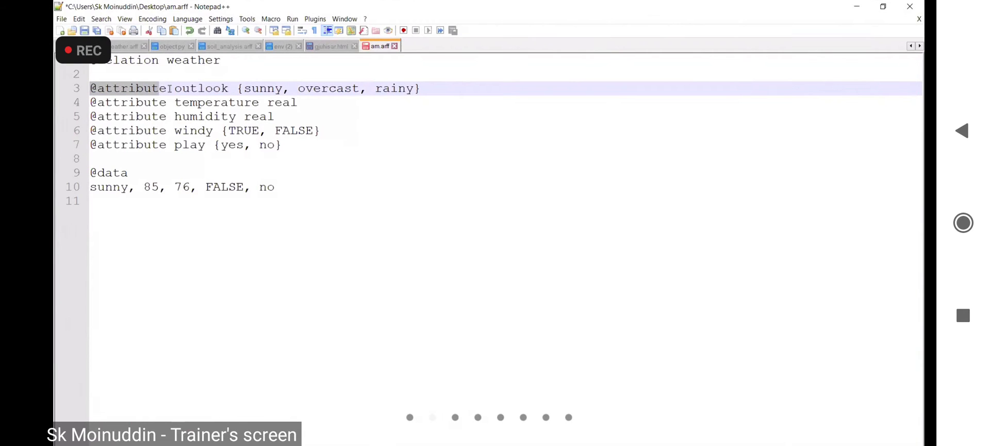
pyautogui.click(167, 89)
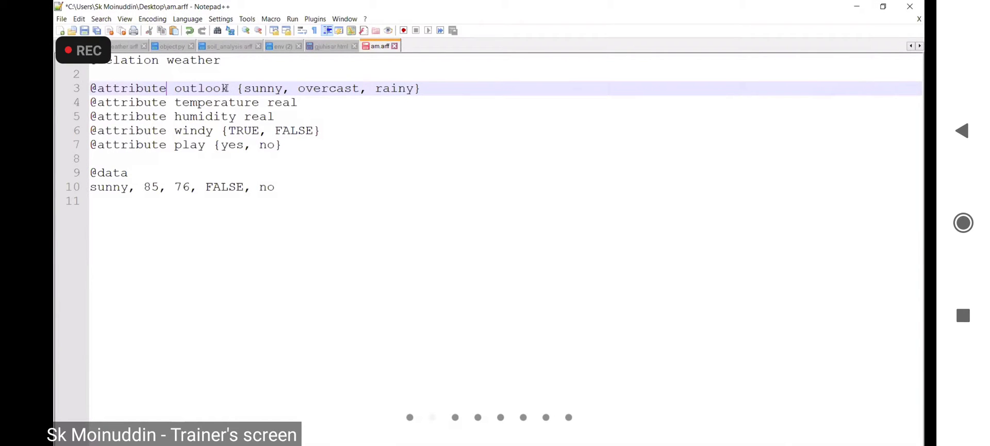
pyautogui.click(422, 88)
pyautogui.press('Return')
pyautogui.moveTo(244, 89); pyautogui.dragTo(414, 88)
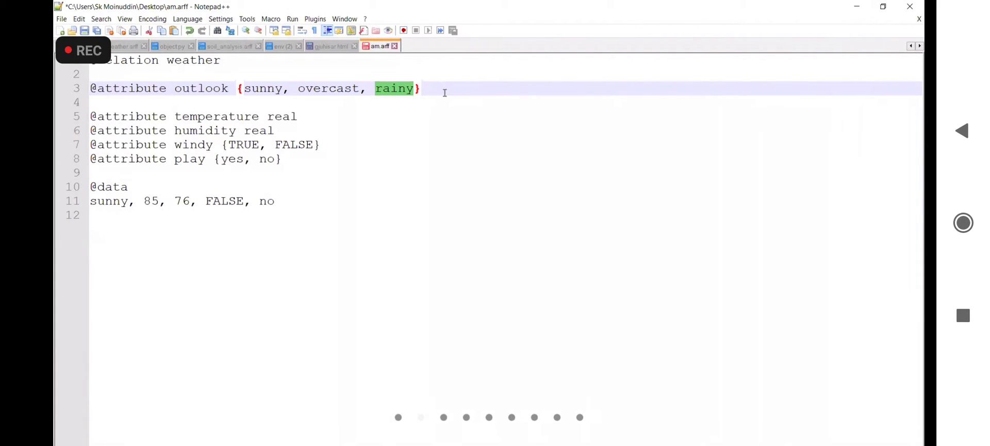
pyautogui.moveTo(445, 93); pyautogui.dragTo(58, 89)
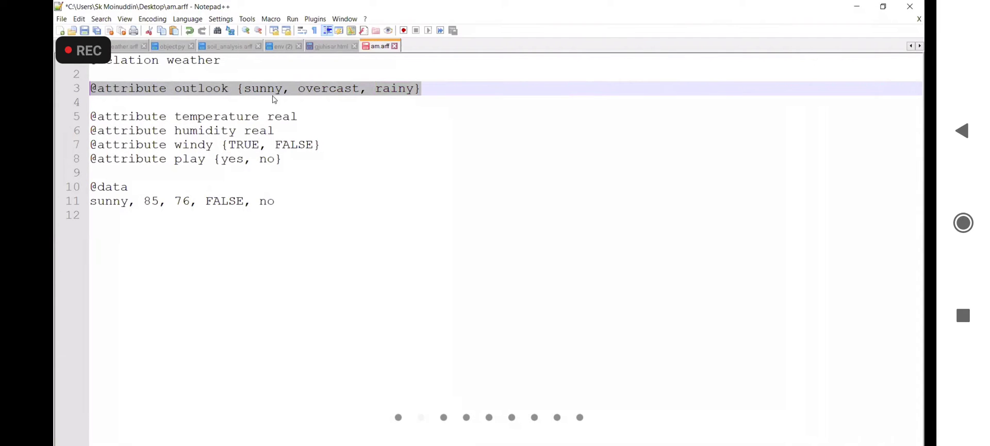
# Highlight the temperature attribute's declaration and its real data type to examine how a numeric attribute is declared
pyautogui.click(344, 119)
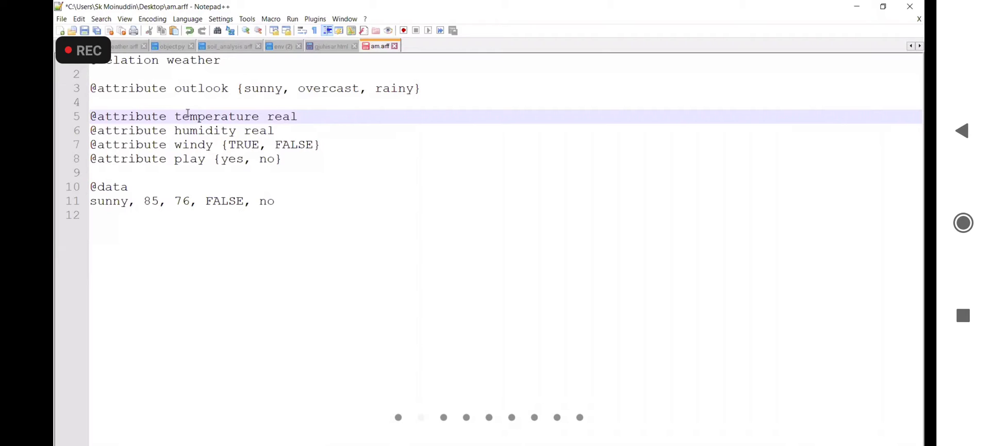
pyautogui.moveTo(299, 117); pyautogui.dragTo(90, 117)
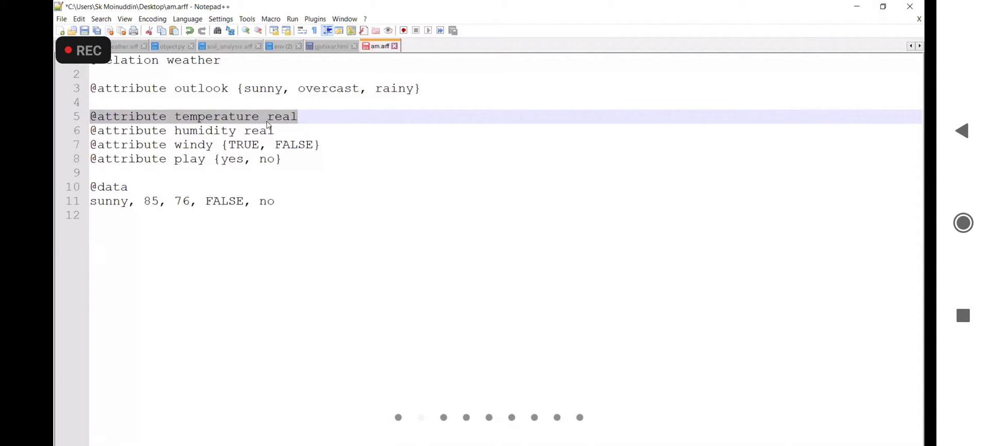
pyautogui.click(303, 117)
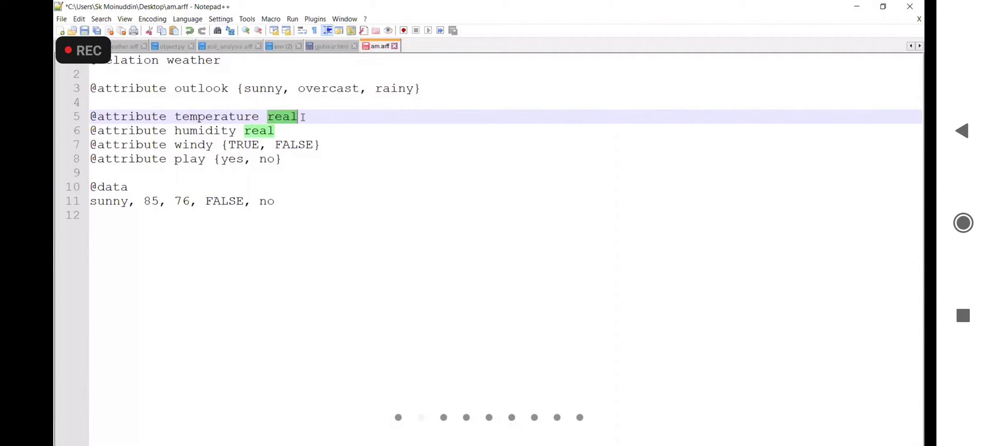
pyautogui.tripleClick(304, 117)
pyautogui.click(303, 117)
pyautogui.moveTo(304, 117); pyautogui.dragTo(178, 118)
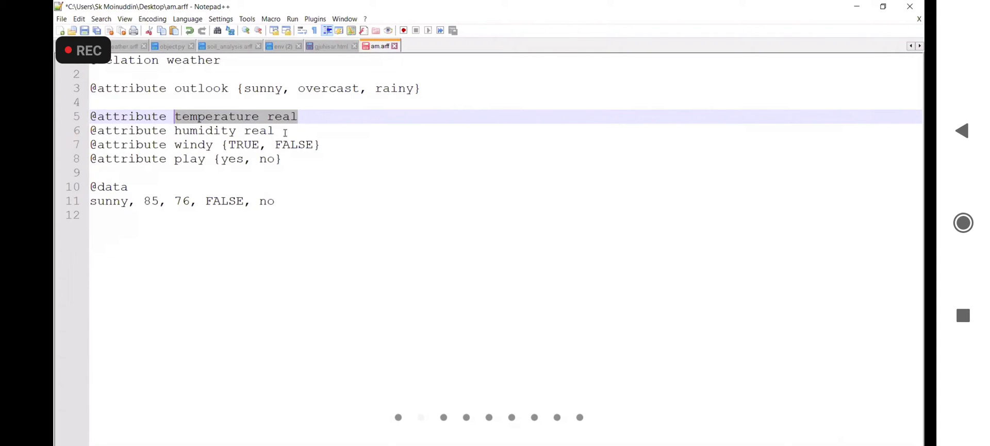
# Highlight the whole humidity attribute declaration to examine its name and real data type
pyautogui.moveTo(279, 133); pyautogui.dragTo(174, 131)
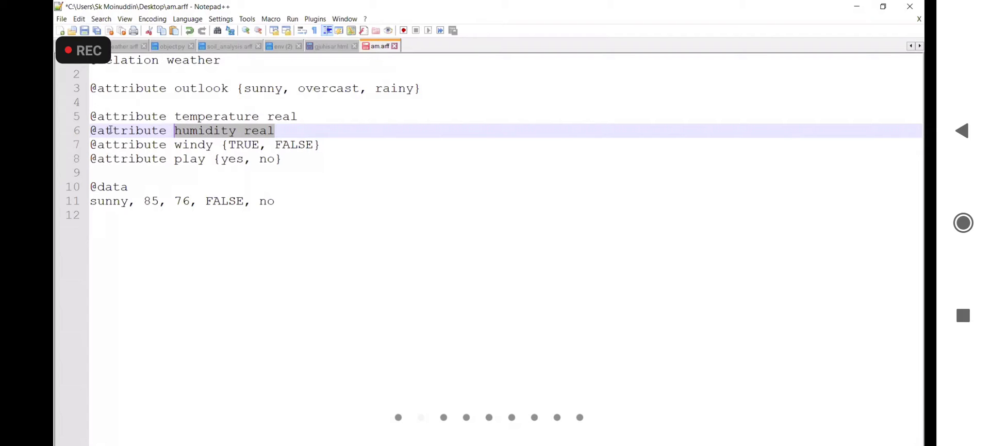
pyautogui.hotkey('ctrl', 'shift', 'Left')
pyautogui.hotkey('ctrl', 'shift', 'Left')
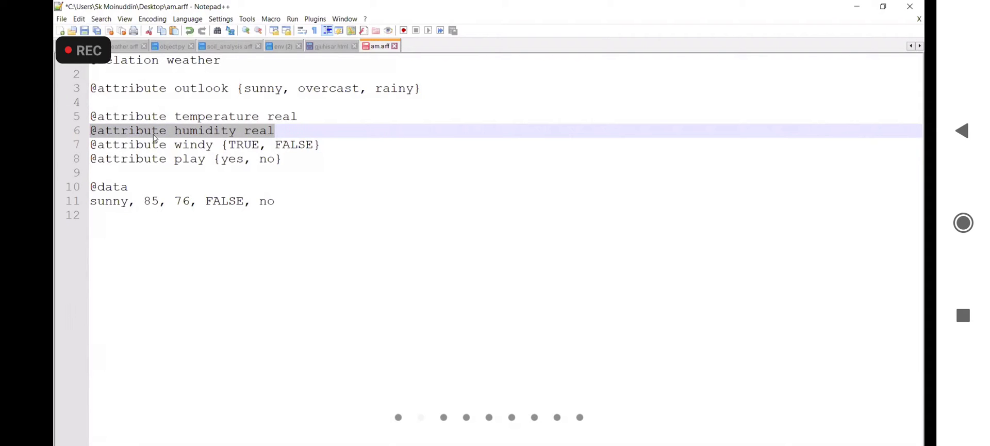
pyautogui.click(171, 131)
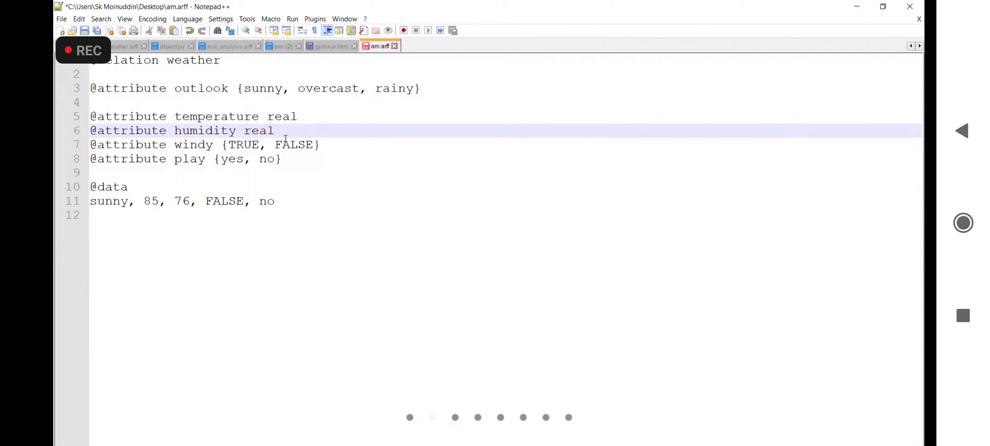
# Add a blank line above the windy attribute and highlight its name with the values {TRUE, FALSE}
pyautogui.click(325, 143)
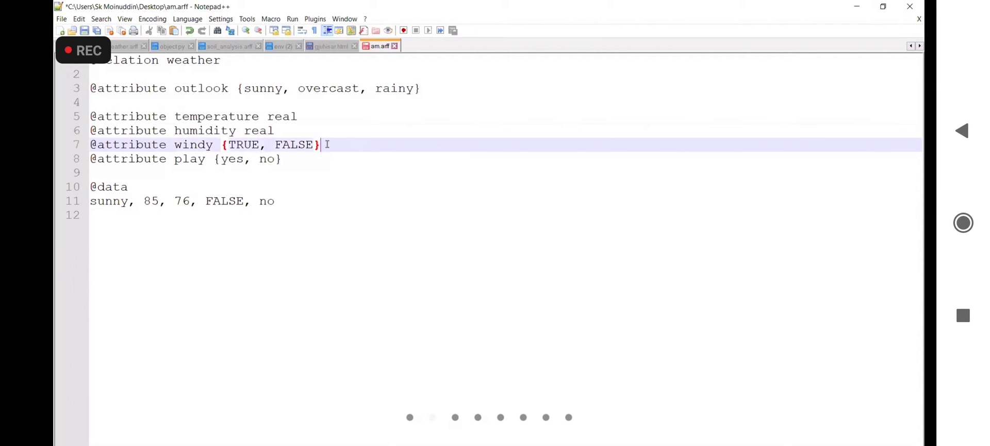
pyautogui.click(306, 132)
pyautogui.press('Return')
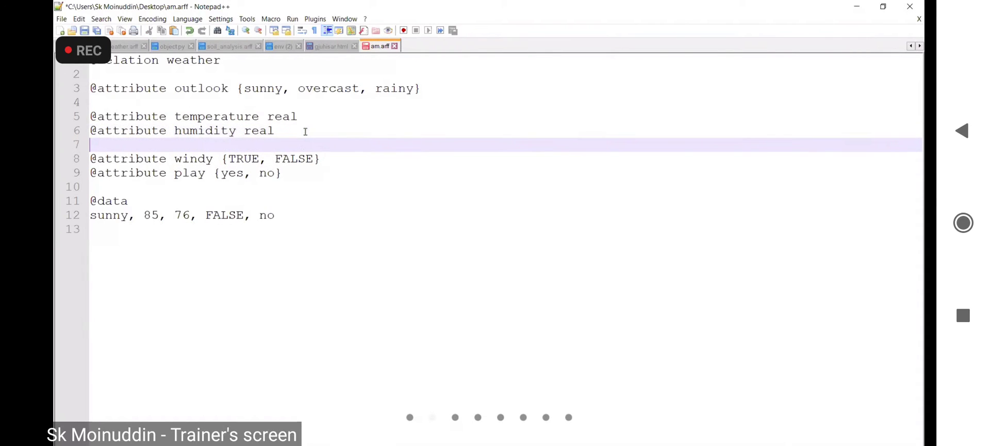
pyautogui.moveTo(175, 159); pyautogui.dragTo(219, 159)
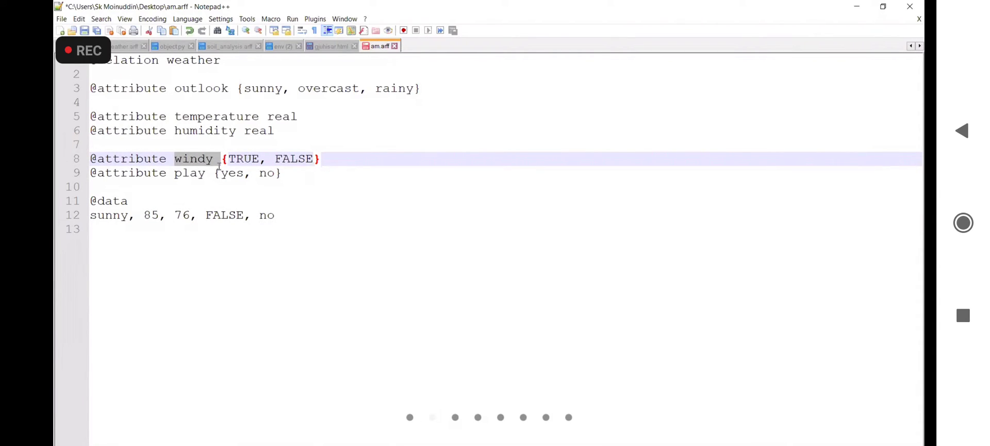
pyautogui.click(218, 160)
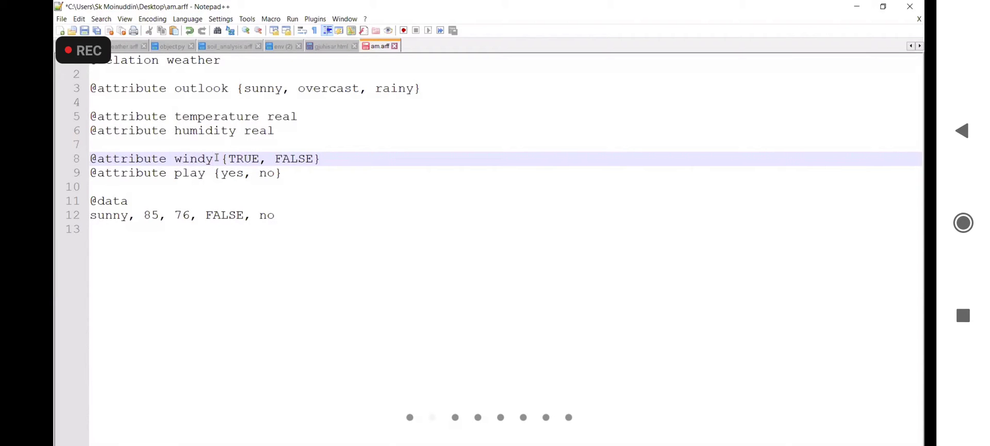
pyautogui.moveTo(174, 159); pyautogui.dragTo(229, 158)
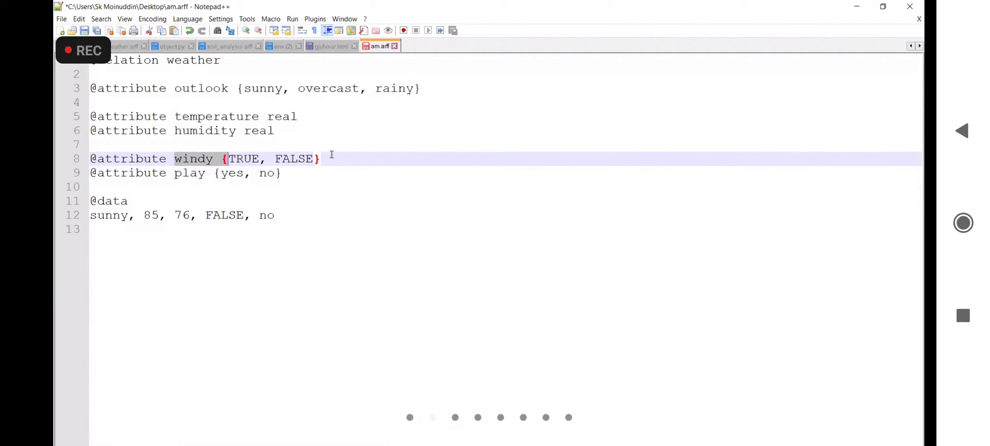
pyautogui.moveTo(332, 154); pyautogui.dragTo(332, 154)
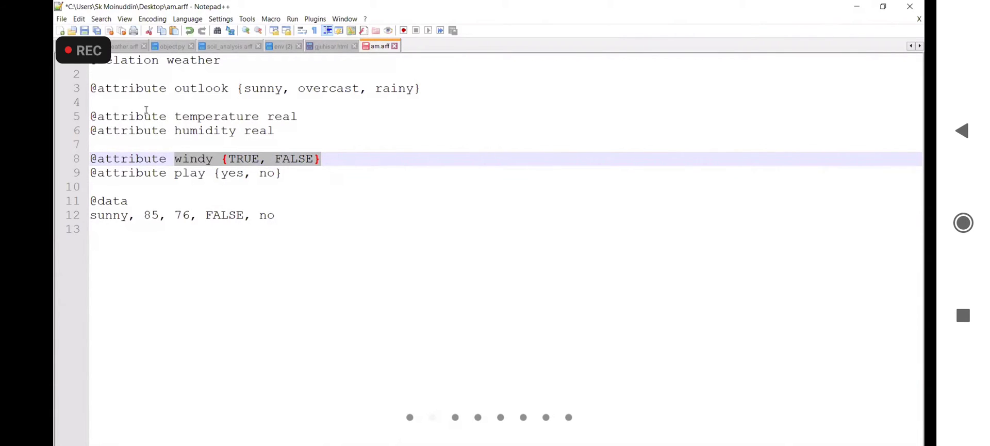
# Remove the blank lines below the humidity and outlook attributes so the attribute declarations are contiguous
pyautogui.click(113, 139)
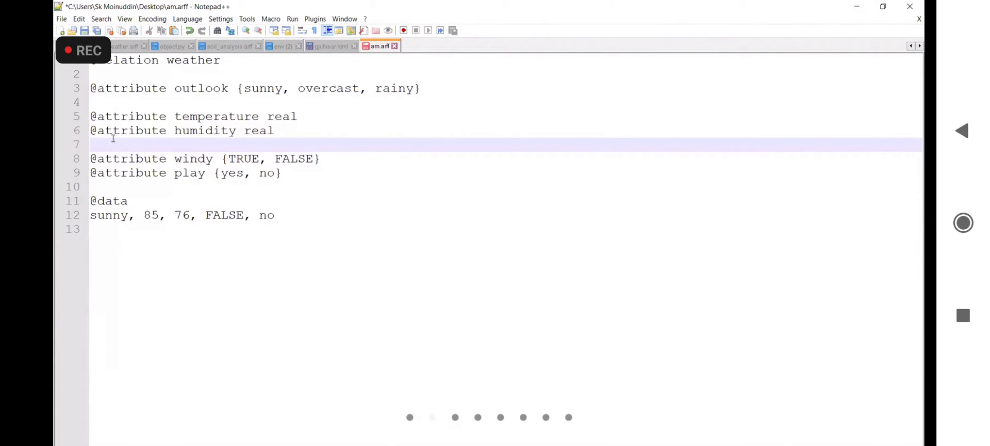
pyautogui.press('BackSpace')
pyautogui.click(96, 107)
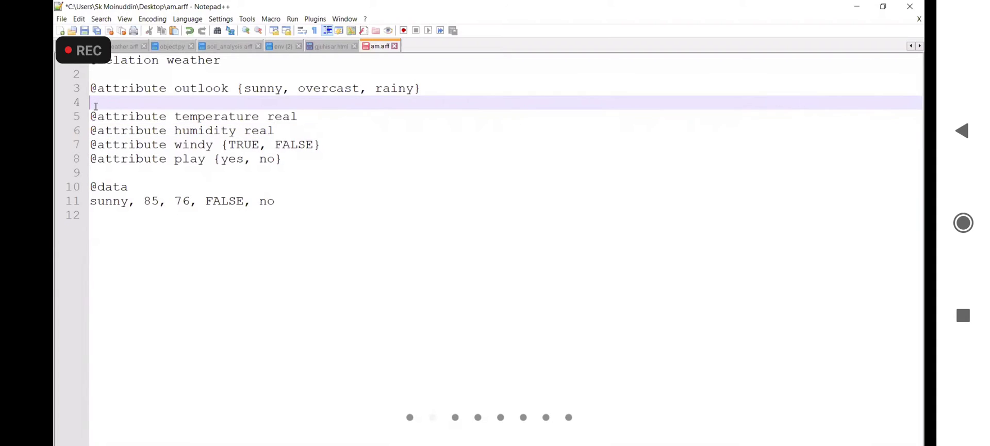
pyautogui.press('BackSpace')
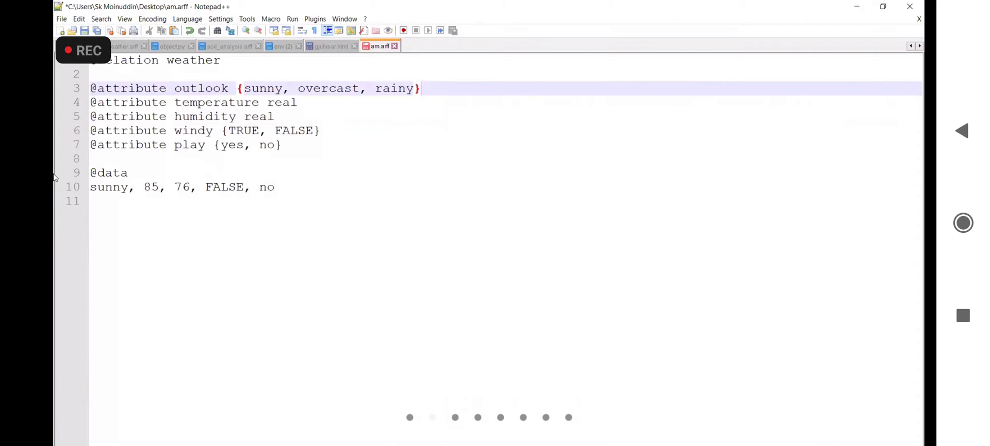
# Insert a blank line between the windy and play attributes
pyautogui.click(336, 135)
pyautogui.press('Return')
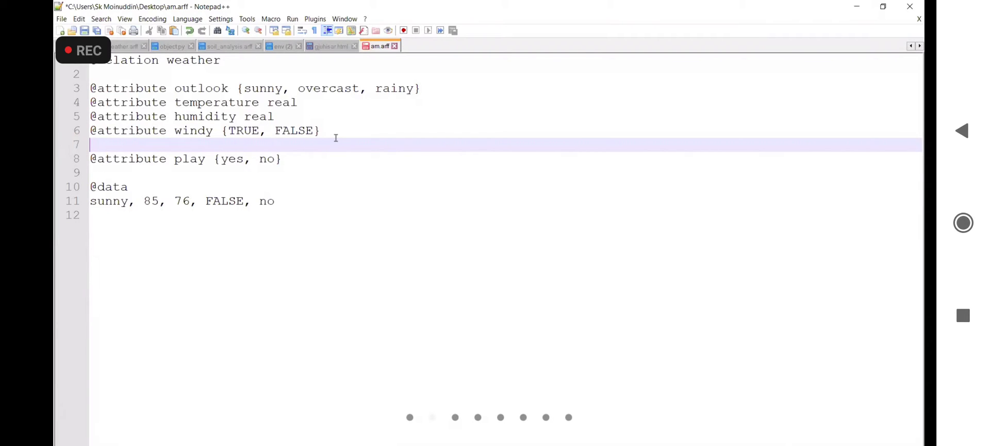
# Highlight the outlook, temperature, humidity and windy declarations together, and the play declaration separately, to compare inputs with the class attribute
pyautogui.moveTo(322, 129); pyautogui.dragTo(79, 98)
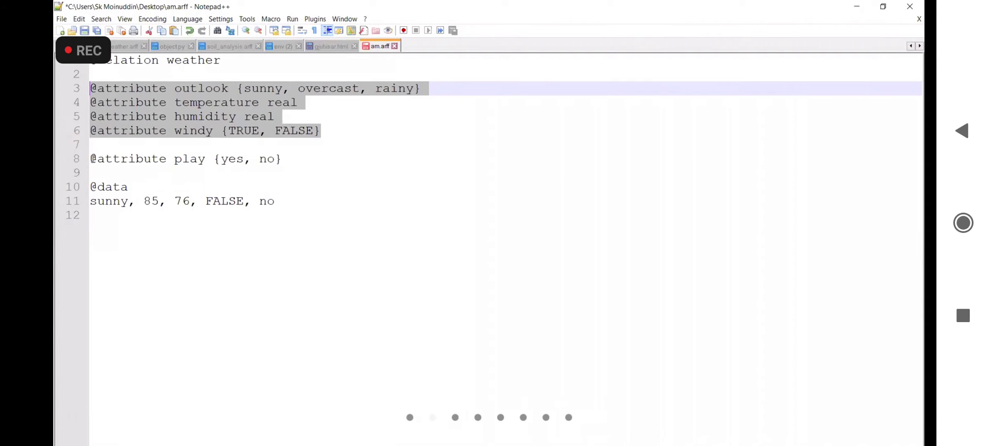
pyautogui.moveTo(92, 158); pyautogui.dragTo(325, 160)
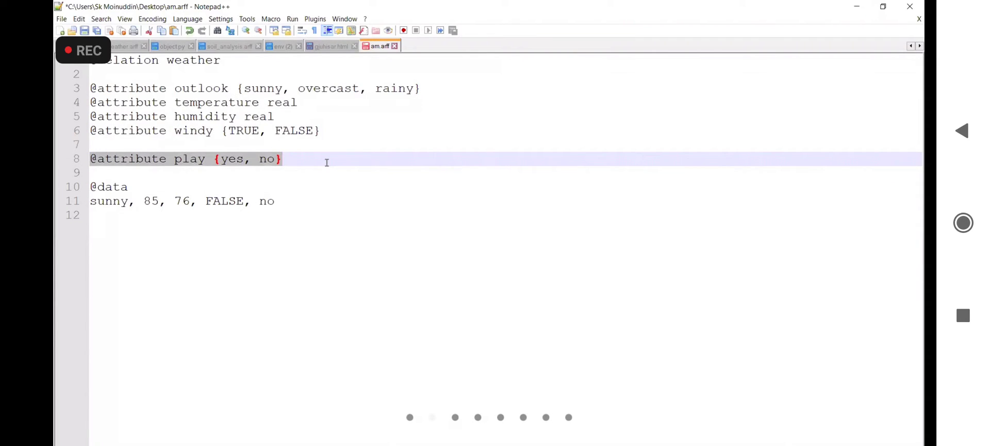
pyautogui.click(177, 159)
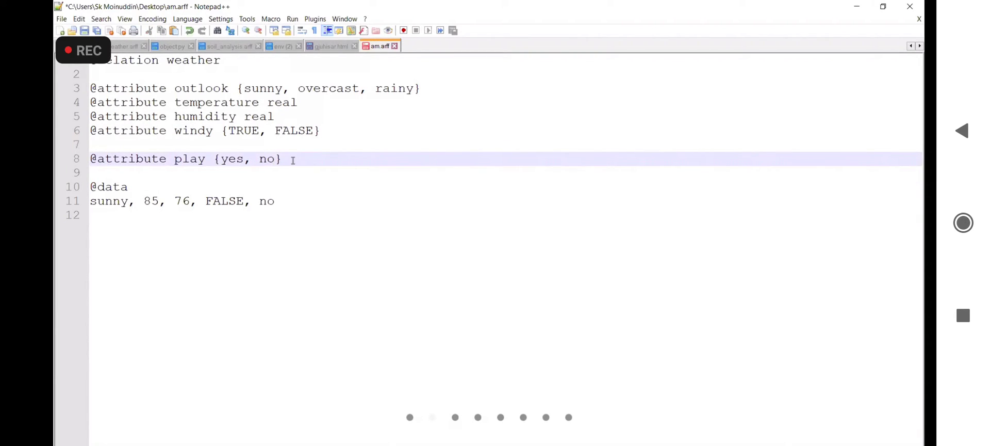
pyautogui.press('End')
pyautogui.hotkey('shift', 'Home')
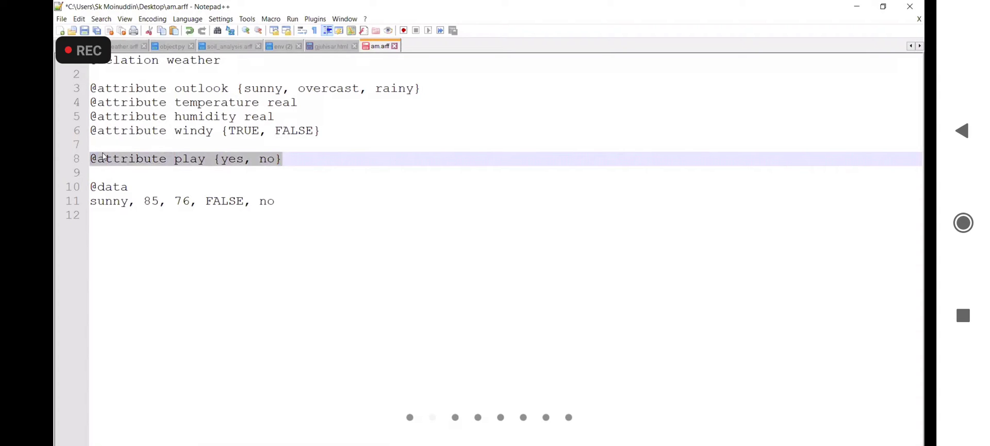
pyautogui.click(102, 147)
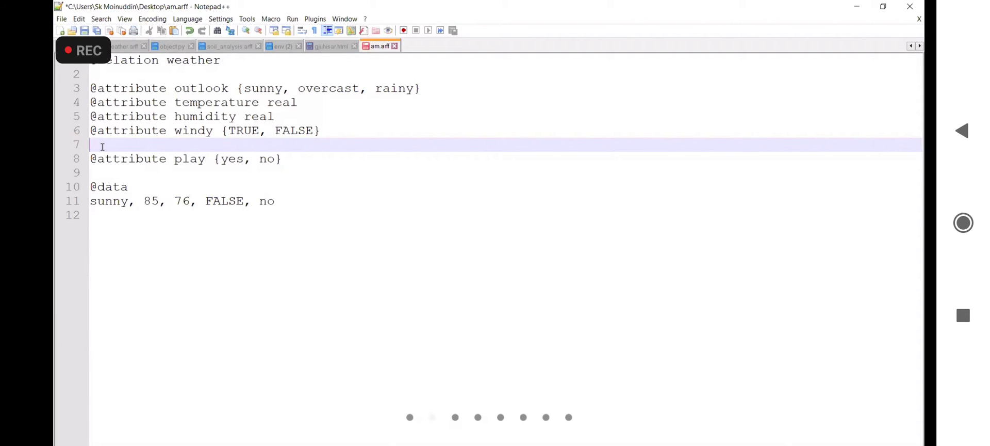
pyautogui.press('BackSpace')
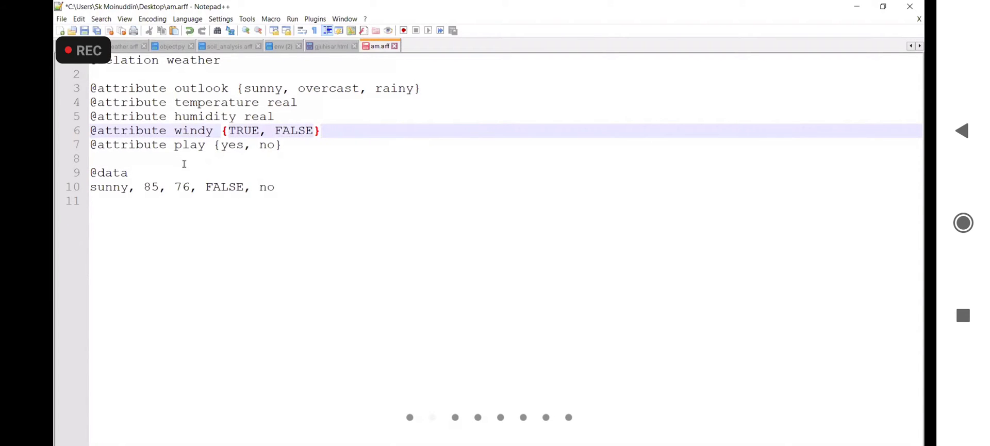
pyautogui.moveTo(284, 145); pyautogui.dragTo(120, 146)
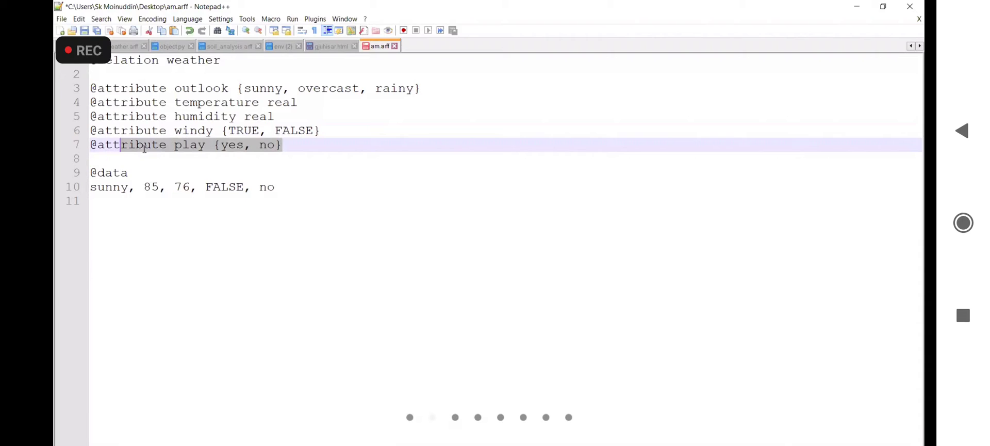
pyautogui.click(116, 164)
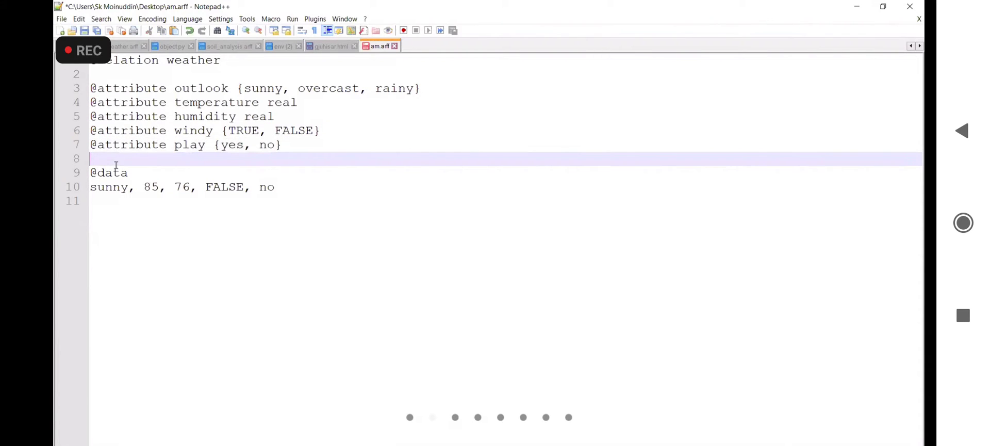
pyautogui.press('Return')
pyautogui.press('Return')
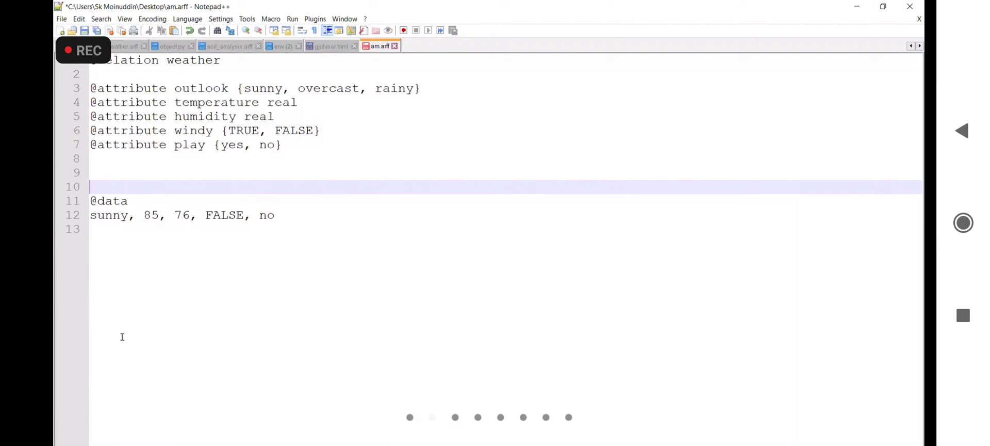
# Highlight the outlook value sunny and the temperature value in the data row to examine them
pyautogui.click(129, 216)
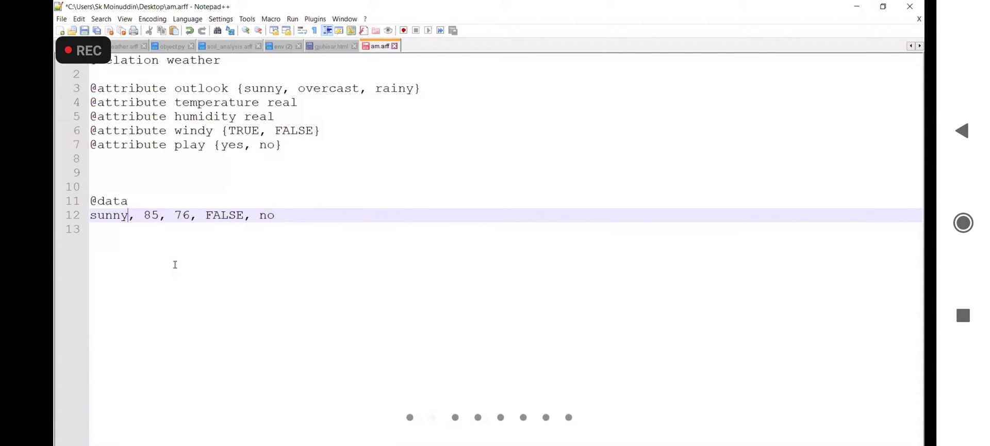
pyautogui.doubleClick(129, 216)
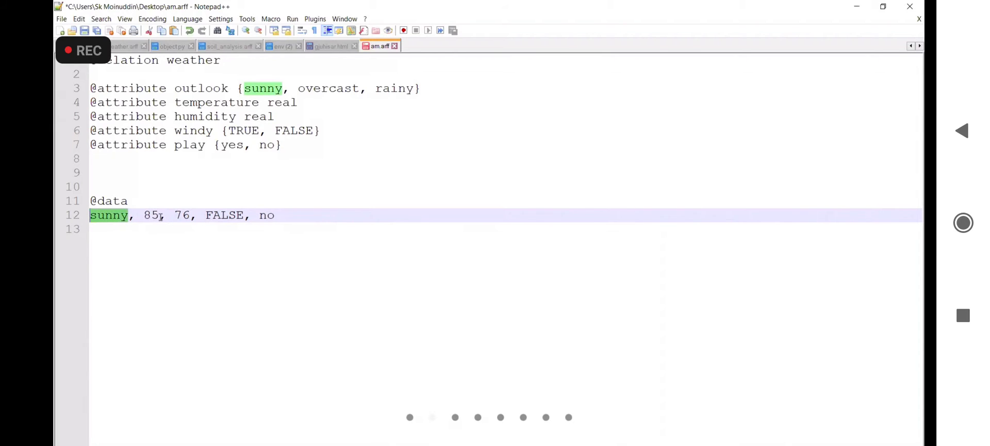
pyautogui.moveTo(157, 215); pyautogui.dragTo(144, 216)
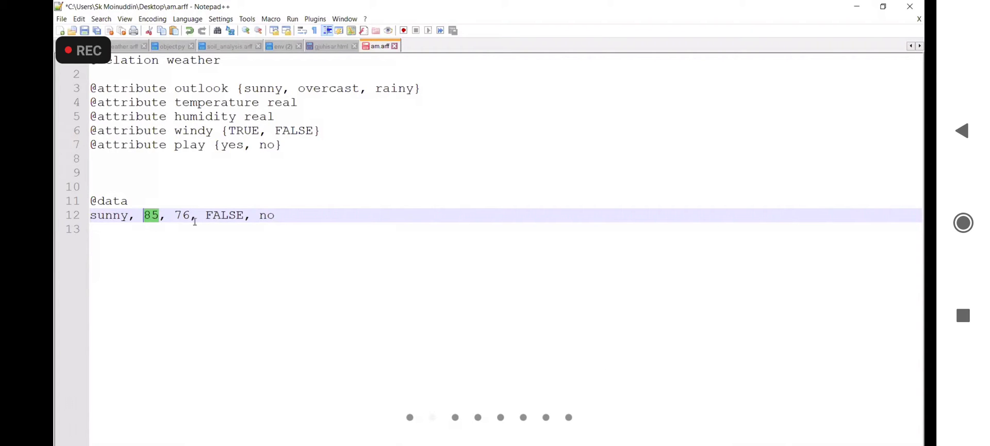
# Set the data row's temperature value to 28 and its humidity value to 18
pyautogui.click(158, 213)
pyautogui.press('BackSpace')
pyautogui.press('BackSpace')
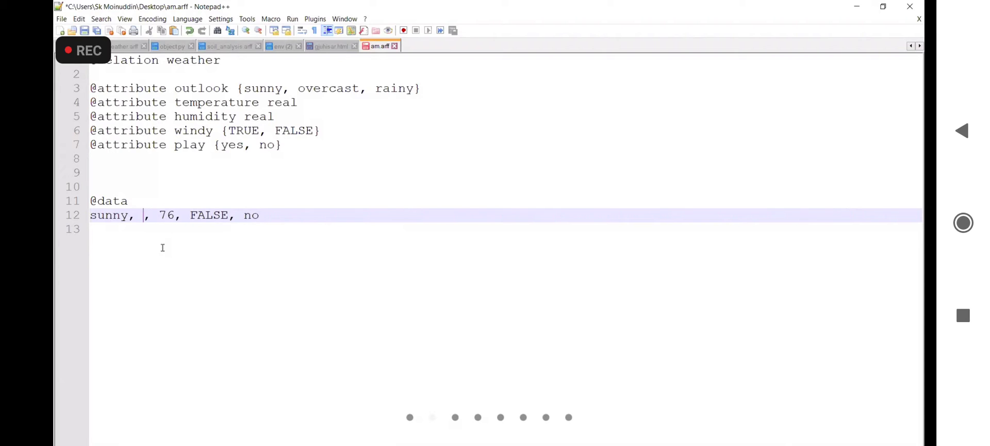
pyautogui.write('28')
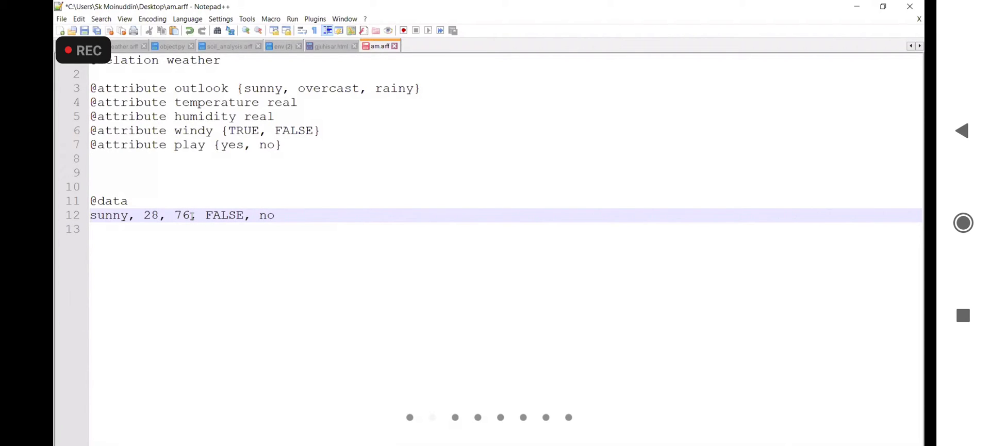
pyautogui.press('BackSpace')
pyautogui.press('BackSpace')
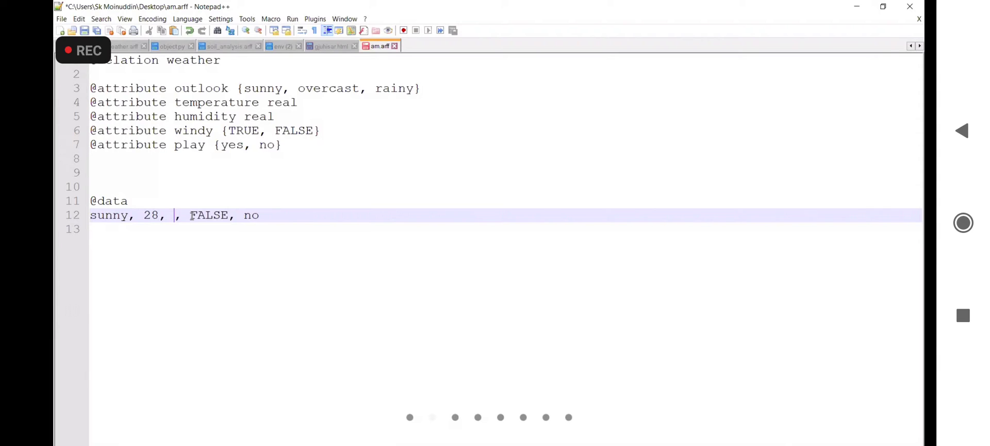
pyautogui.write('18')
# Highlight the data row's sunny and 28 values and the temperature attribute to match values with their declarations
pyautogui.moveTo(89, 215); pyautogui.dragTo(127, 216)
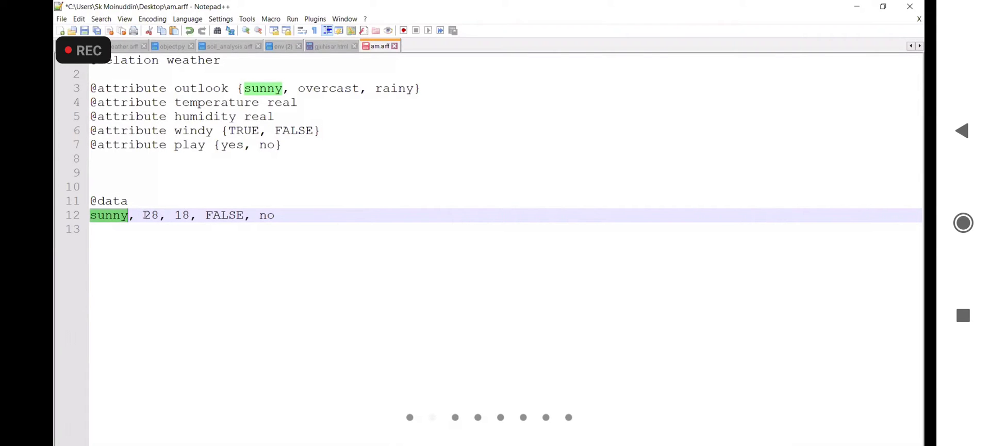
pyautogui.moveTo(144, 215); pyautogui.dragTo(159, 214)
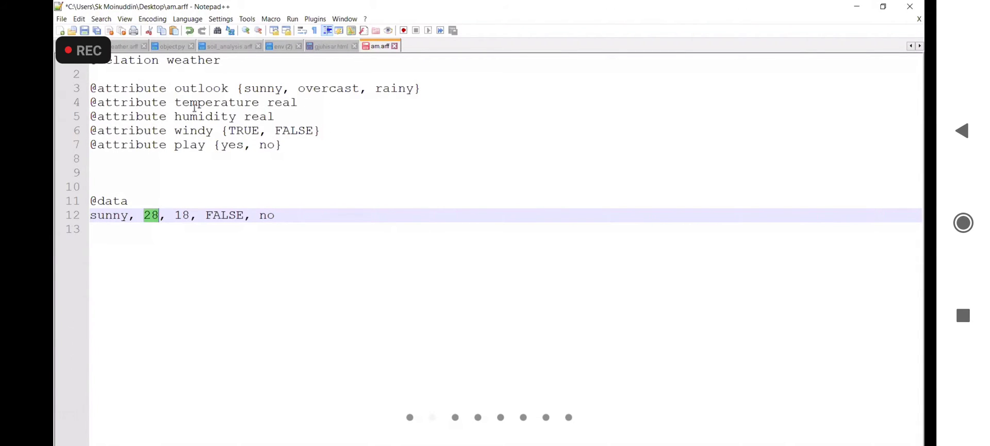
pyautogui.click(176, 103)
pyautogui.hotkey('shift', 'End')
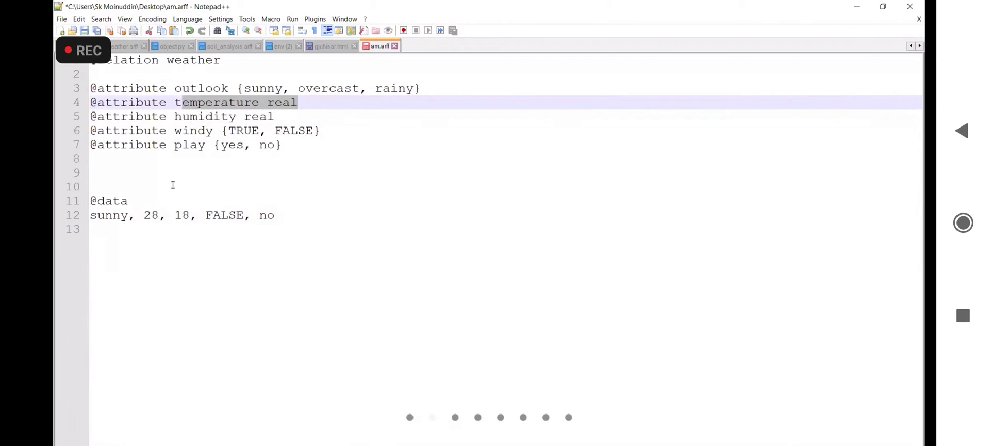
pyautogui.click(144, 214)
pyautogui.hotkey('shift', 'Right')
pyautogui.hotkey('shift', 'Right')
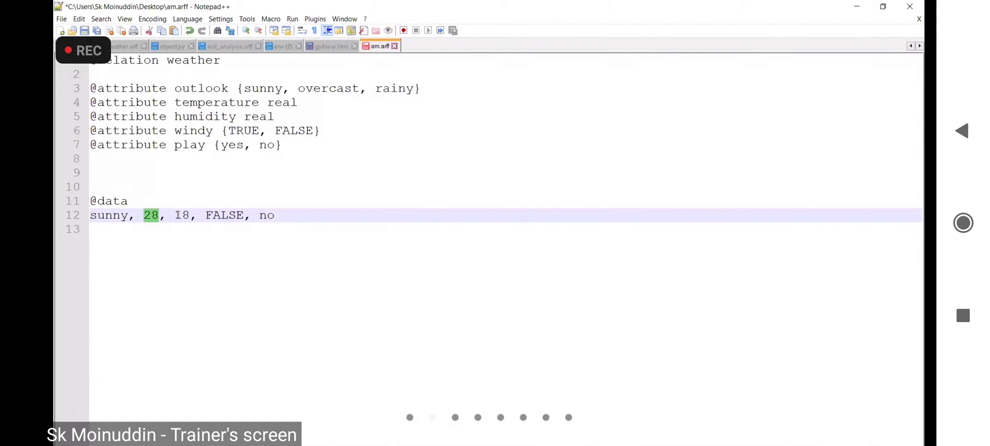
# Highlight the data row's 18 value and the humidity real declaration to compare them
pyautogui.click(175, 215)
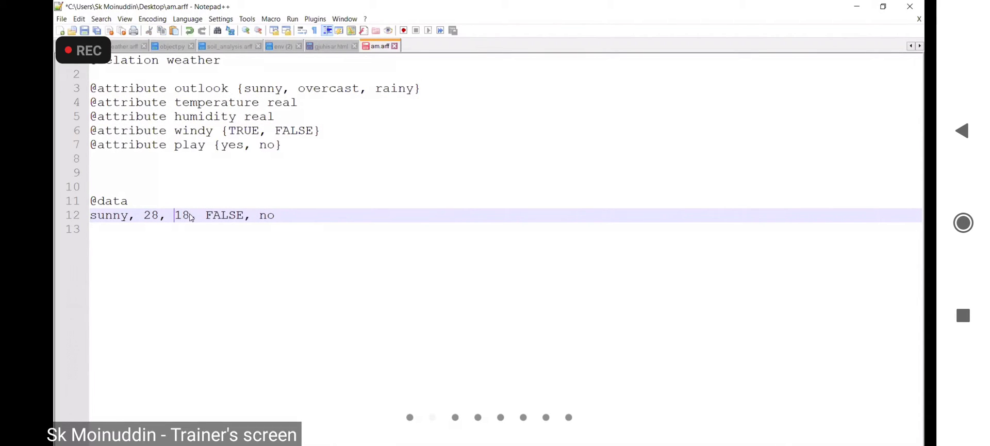
pyautogui.hotkey('shift', 'Right')
pyautogui.hotkey('shift', 'Right')
pyautogui.click(302, 115)
pyautogui.hotkey('shift', 'Left')
pyautogui.hotkey('shift', 'Left')
pyautogui.hotkey('shift', 'Left')
pyautogui.hotkey('shift', 'Left')
pyautogui.hotkey('shift', 'Left')
pyautogui.hotkey('shift', 'Left')
pyautogui.hotkey('shift', 'Left')
pyautogui.hotkey('shift', 'Left')
pyautogui.hotkey('shift', 'Left')
pyautogui.hotkey('shift', 'Left')
pyautogui.hotkey('shift', 'Left')
pyautogui.hotkey('shift', 'Left')
pyautogui.hotkey('shift', 'Left')
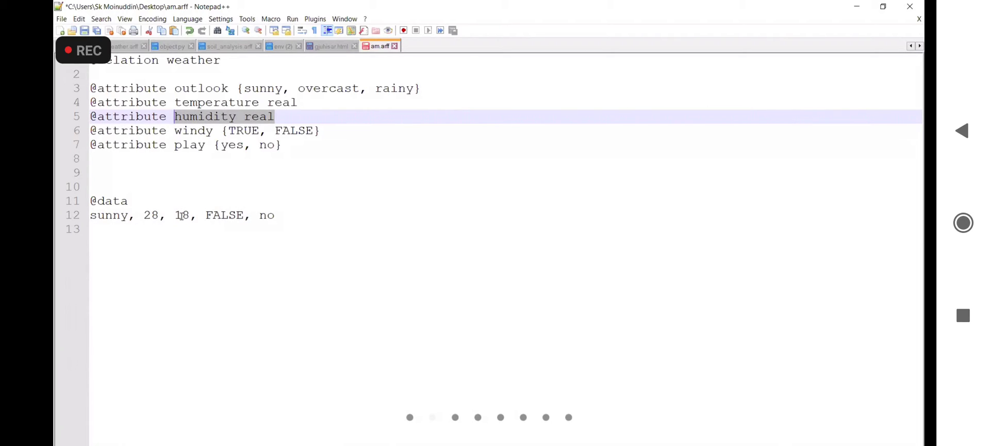
# Highlight TRUE in the windy attribute and FALSE in the data row to compare the permitted and recorded values
pyautogui.click(229, 130)
pyautogui.doubleClick(259, 130)
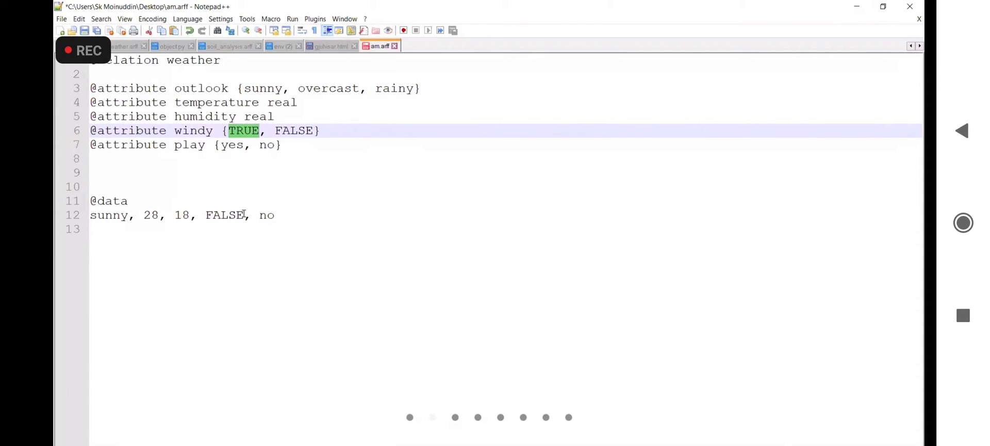
pyautogui.moveTo(245, 215); pyautogui.dragTo(208, 217)
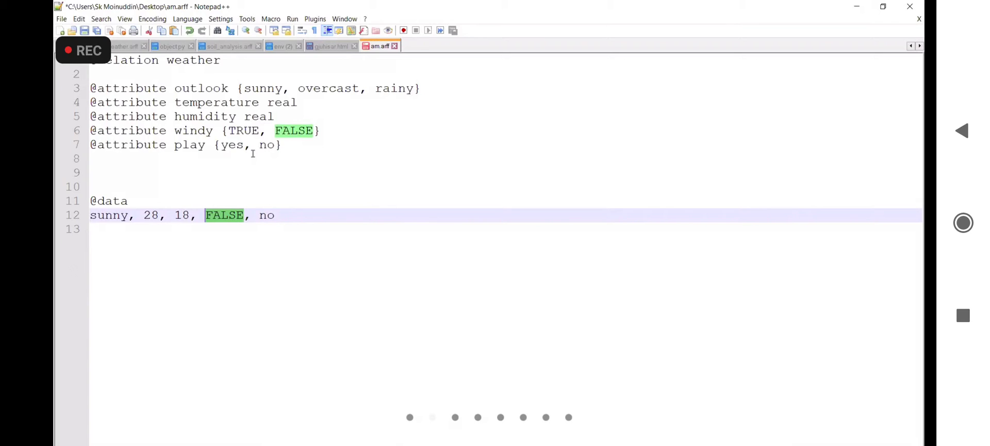
# Change the play value at the end of the data row to yes
pyautogui.click(281, 215)
pyautogui.press('BackSpace')
pyautogui.press('BackSpace')
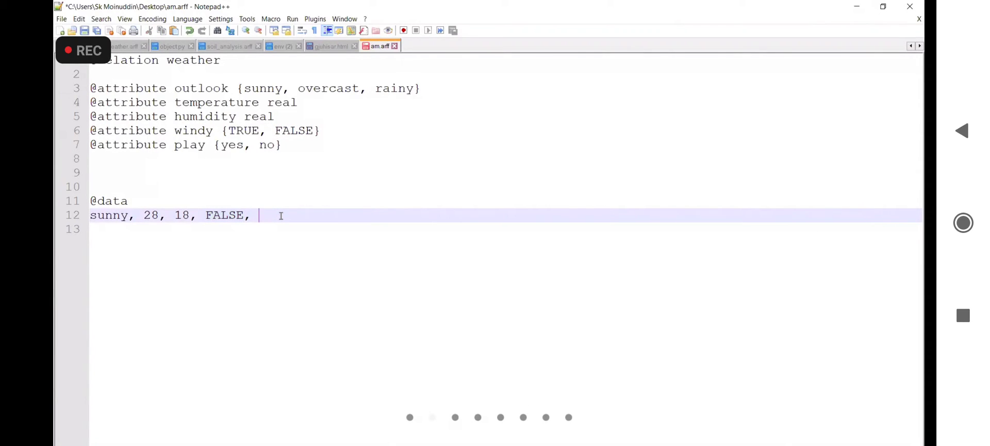
pyautogui.write('yes')
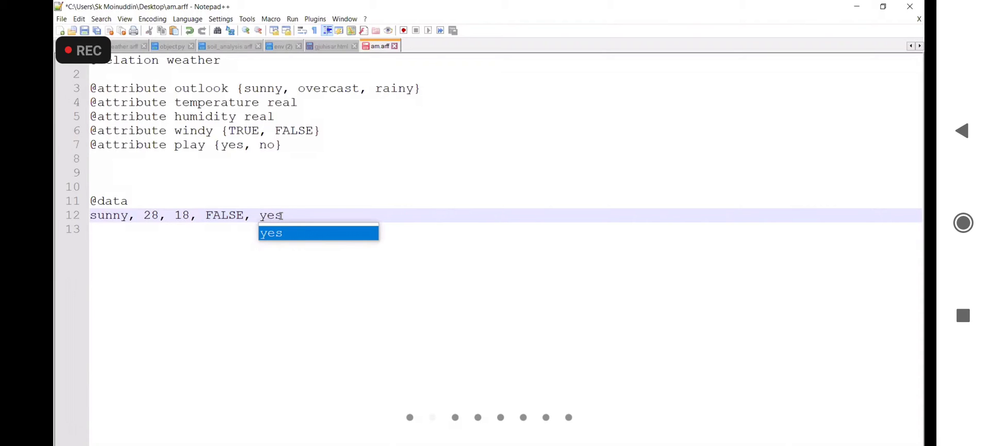
pyautogui.click(292, 239)
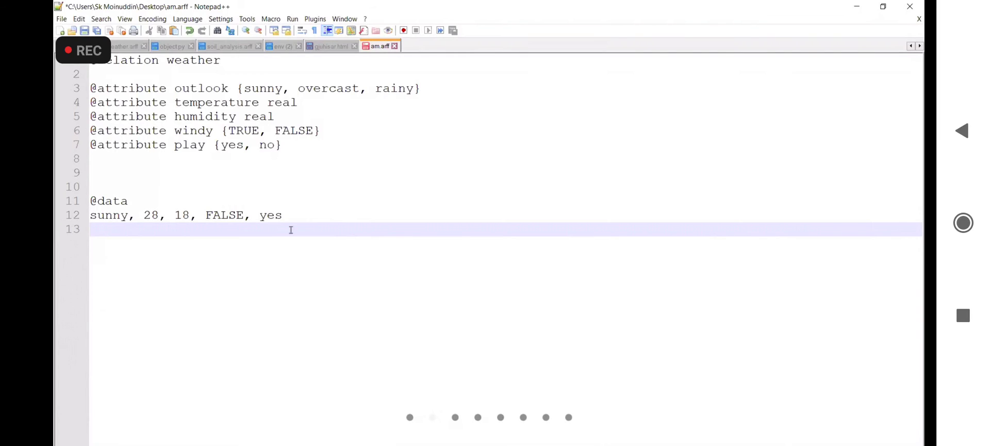
# Copy the data row sunny, 28, 18, FALSE, yes and paste eight copies on separate lines below it
pyautogui.moveTo(289, 216); pyautogui.dragTo(95, 215)
pyautogui.press('Home')
pyautogui.hotkey('shift', 'End')
pyautogui.hotkey('ctrl', 'c')
pyautogui.press('End')
pyautogui.press('Return')
pyautogui.hotkey('ctrl', 'v')
pyautogui.press('Return')
pyautogui.hotkey('ctrl', 'v')
pyautogui.press('Return')
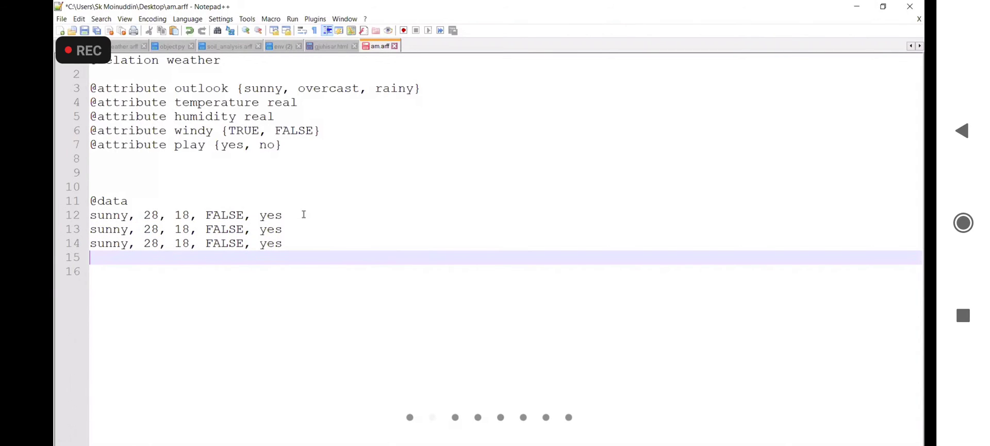
pyautogui.hotkey('ctrl', 'v')
pyautogui.press('Return')
pyautogui.hotkey('ctrl', 'v')
pyautogui.press('Return')
pyautogui.hotkey('ctrl', 'v')
pyautogui.press('Return')
pyautogui.hotkey('ctrl', 'v')
pyautogui.press('Return')
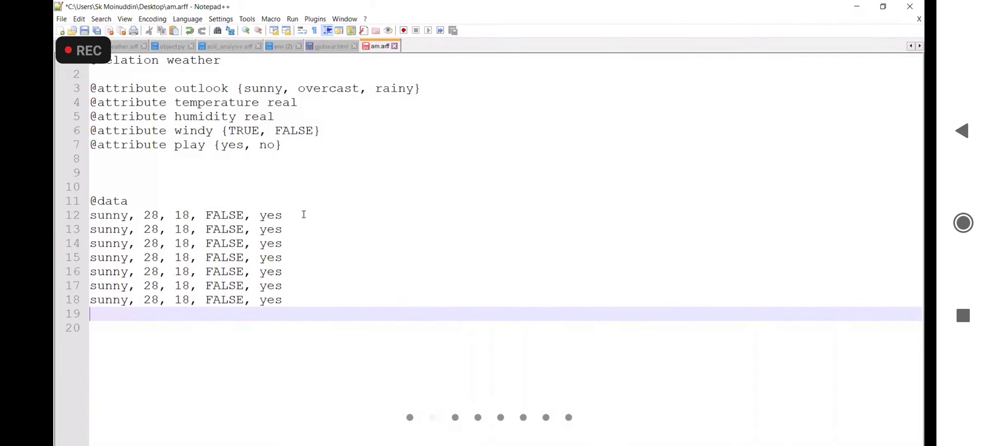
pyautogui.hotkey('ctrl', 'v')
pyautogui.press('Return')
pyautogui.hotkey('ctrl', 'v')
pyautogui.press('Return')
pyautogui.write('v')
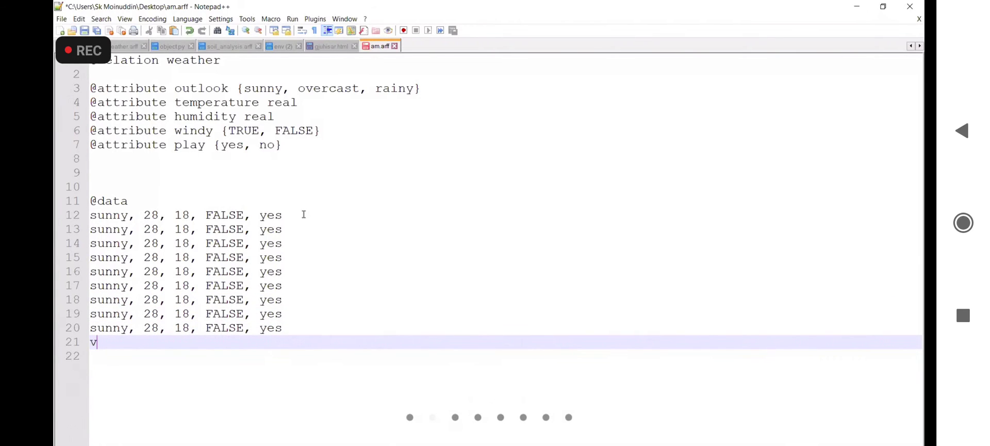
pyautogui.press('Return')
pyautogui.press('BackSpace')
pyautogui.press('BackSpace')
# Set the temperature to 29 in the second data row and 27 in the third
pyautogui.click(154, 231)
pyautogui.press('Delete')
pyautogui.write('9')
pyautogui.press('Down')
pyautogui.press('BackSpace')
pyautogui.write('7')
pyautogui.press('Down')
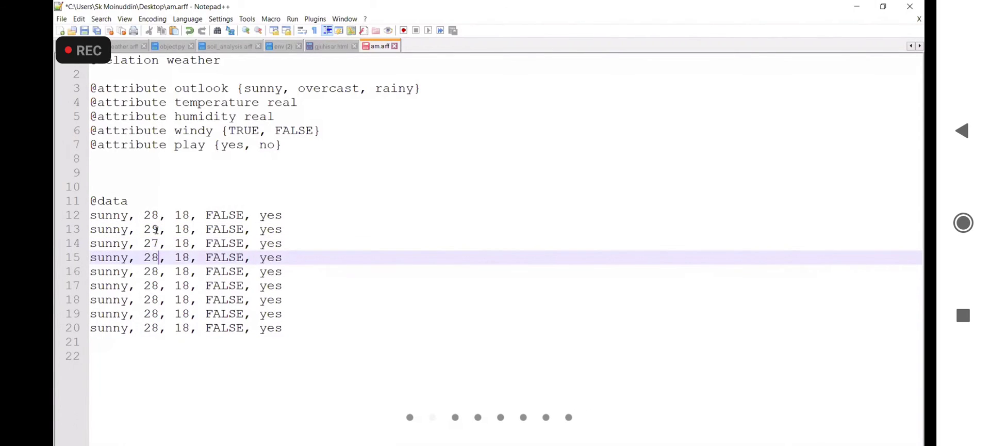
# Set the temperatures of the fourth, fifth, seventh and eighth data rows to 26, 28, 25 and 22
pyautogui.press('BackSpace')
pyautogui.write('6')
pyautogui.press('Down')
pyautogui.press('BackSpace')
pyautogui.write('8')
pyautogui.press('Down')
pyautogui.press('Down')
pyautogui.press('BackSpace')
pyautogui.write('5')
pyautogui.press('Down')
pyautogui.press('BackSpace')
pyautogui.write('2')
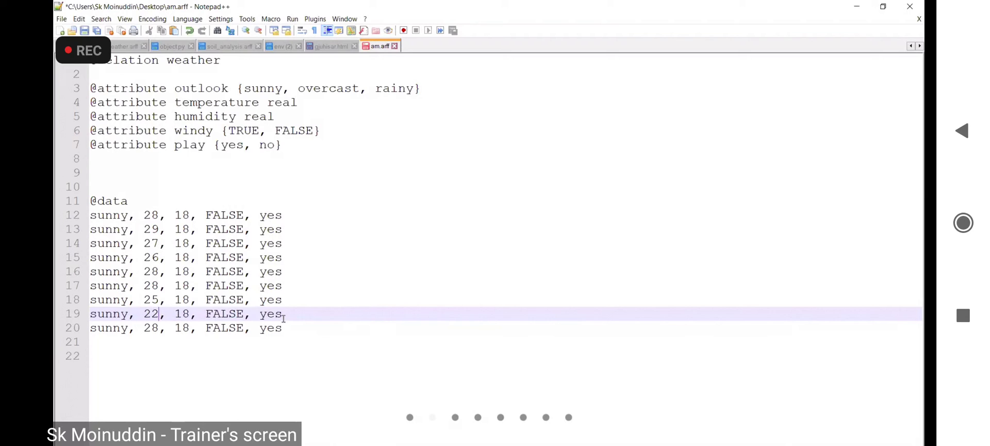
# Change the play value of the eighth data row, with temperature 22, to no
pyautogui.click(283, 318)
pyautogui.press('BackSpace')
pyautogui.press('BackSpace')
pyautogui.press('BackSpace')
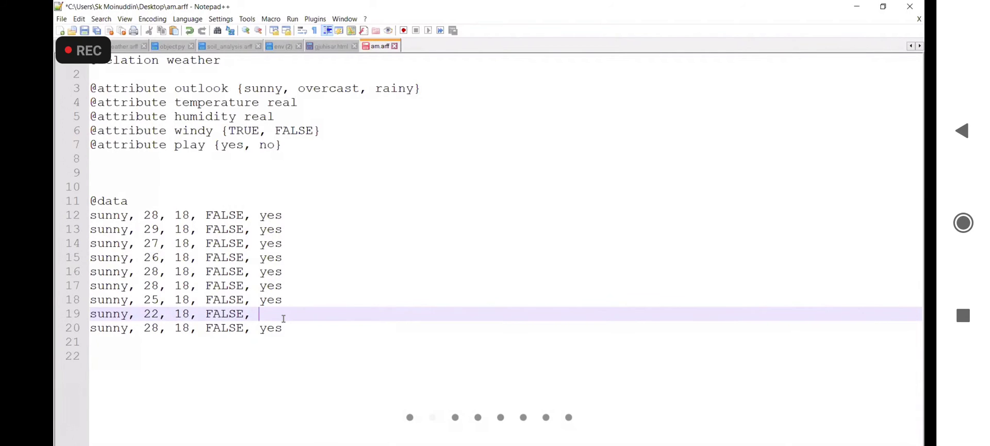
pyautogui.write('no')
pyautogui.hotkey('ctrl', 'End')
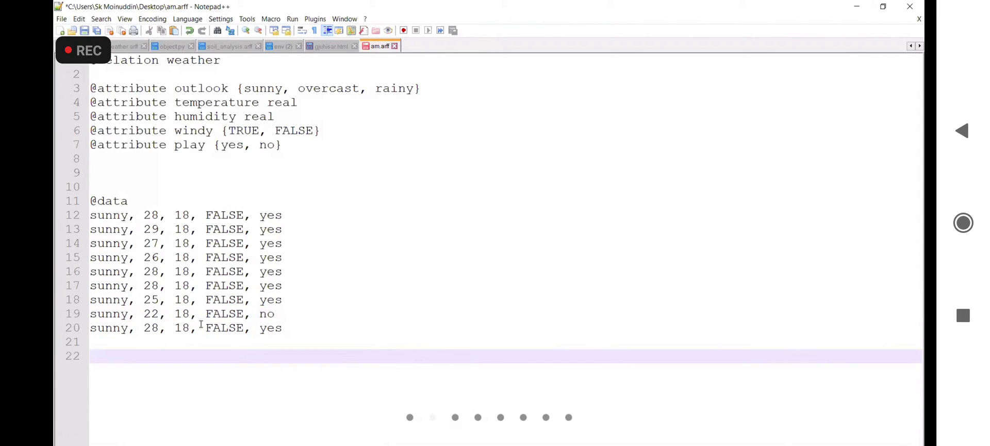
# Highlight everything from the last data row up to the blank line beneath the relation declaration to review the dataset
pyautogui.click(245, 327)
pyautogui.click(396, 350)
pyautogui.press('Up')
pyautogui.press('Up')
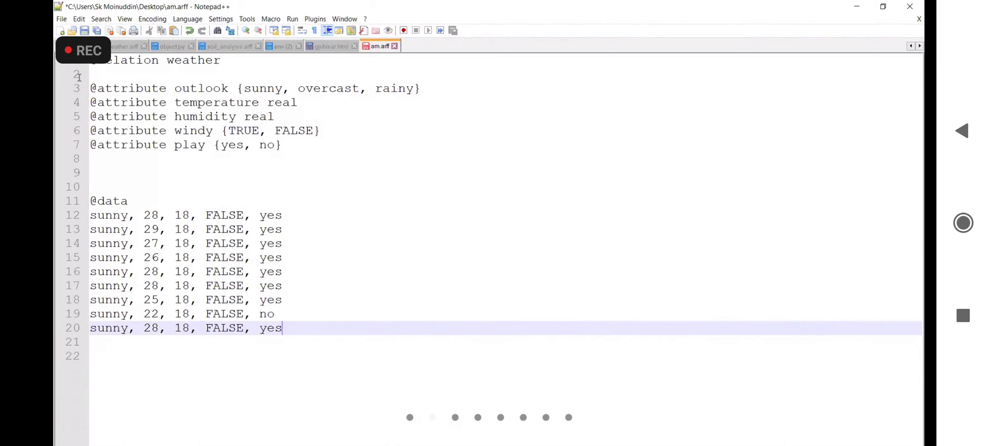
pyautogui.hotkey('shift', 'Up')
pyautogui.hotkey('shift', 'Up')
pyautogui.hotkey('shift', 'Up')
pyautogui.hotkey('shift', 'Up')
pyautogui.hotkey('shift', 'Up')
pyautogui.hotkey('shift', 'Up')
pyautogui.hotkey('ctrl', 'shift', 'Left')
pyautogui.hotkey('ctrl', 'shift', 'Left')
pyautogui.hotkey('ctrl', 'shift', 'Left')
pyautogui.hotkey('shift', 'Up')
pyautogui.hotkey('shift', 'Up')
pyautogui.hotkey('shift', 'Up')
pyautogui.hotkey('shift', 'Up')
pyautogui.hotkey('shift', 'Up')
pyautogui.hotkey('shift', 'Up')
pyautogui.hotkey('shift', 'Up')
pyautogui.hotkey('shift', 'Up')
pyautogui.hotkey('shift', 'Up')
pyautogui.hotkey('shift', 'Up')
pyautogui.hotkey('shift', 'Up')
pyautogui.hotkey('shift', 'Up')
pyautogui.hotkey('shift', 'Up')
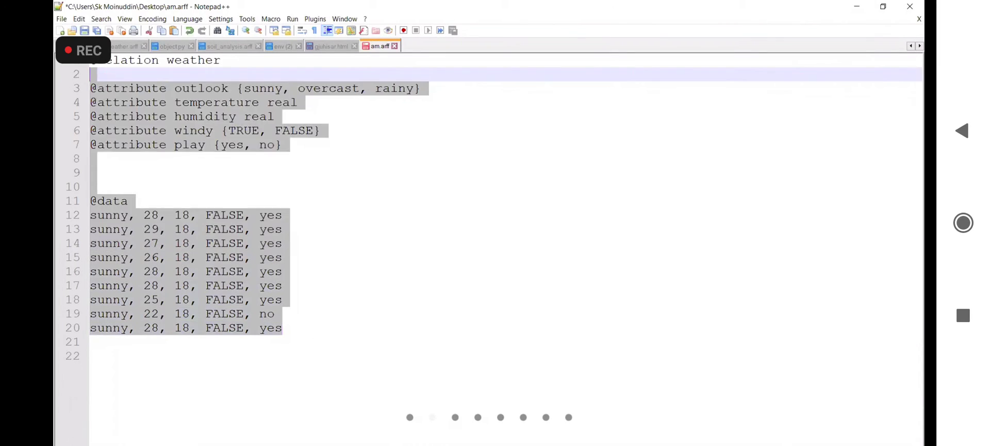
# Start saving the dataset as a separate file on the Desktop, named gju.arff
pyautogui.click(394, 220)
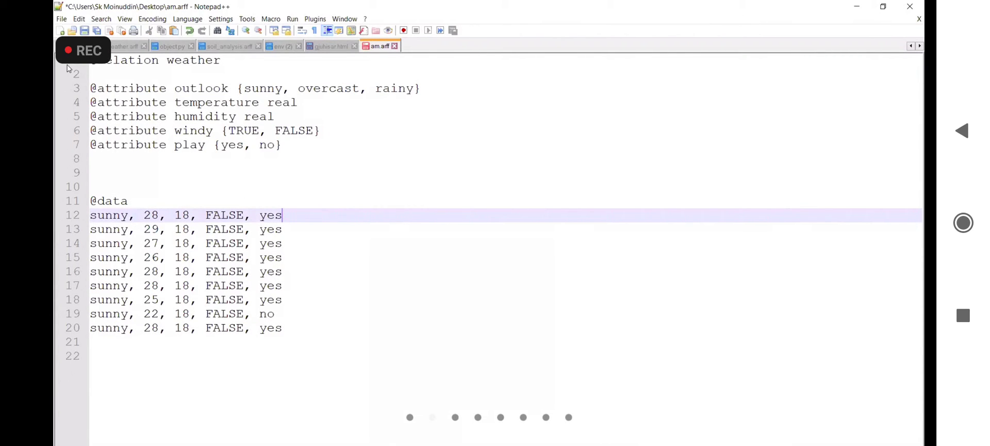
pyautogui.click(61, 18)
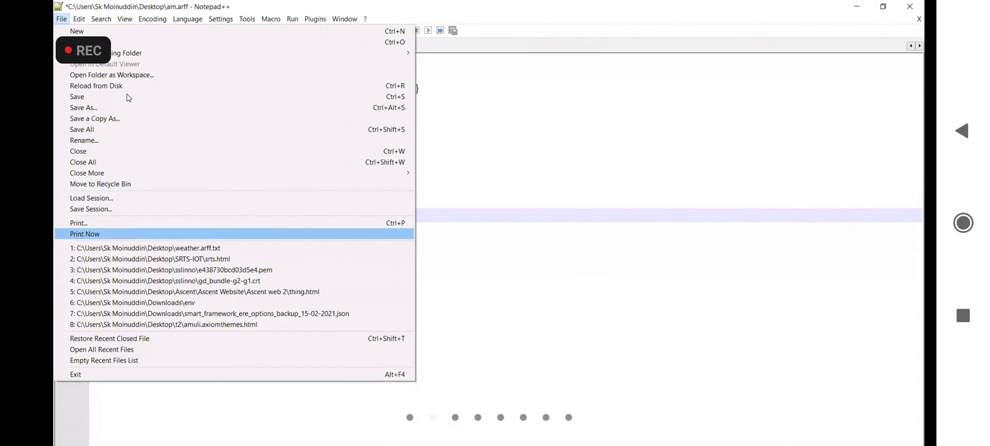
pyautogui.press('Down')
pyautogui.press('Down')
pyautogui.press('Down')
pyautogui.press('Down')
pyautogui.press('Down')
pyautogui.press('Down')
pyautogui.press('Down')
pyautogui.press('Down')
pyautogui.press('Down')
pyautogui.press('Down')
pyautogui.press('Down')
pyautogui.press('Down')
pyautogui.press('Down')
pyautogui.press('Down')
pyautogui.press('Down')
pyautogui.press('Down')
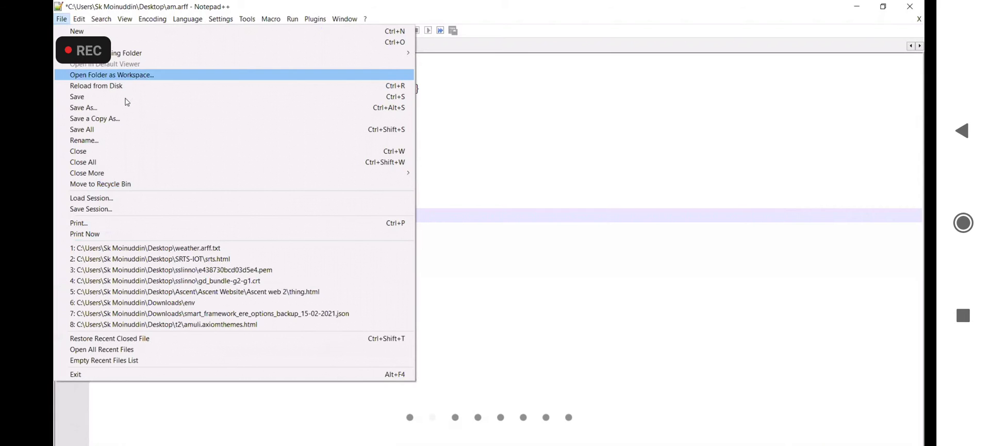
pyautogui.click(124, 109)
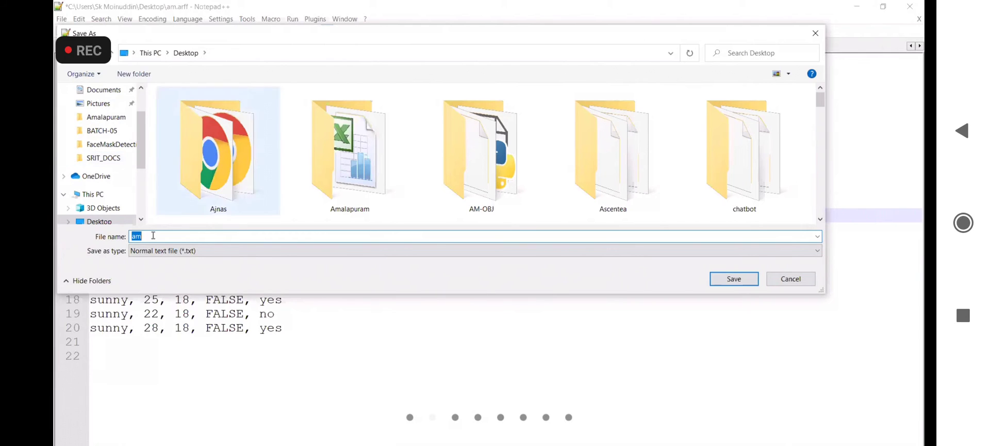
pyautogui.click(153, 235)
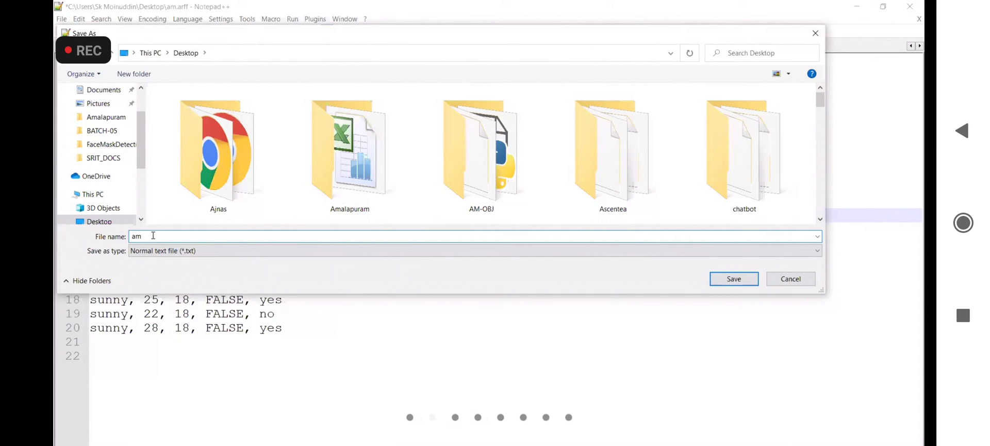
pyautogui.press('BackSpace')
pyautogui.press('BackSpace')
pyautogui.write('gju')
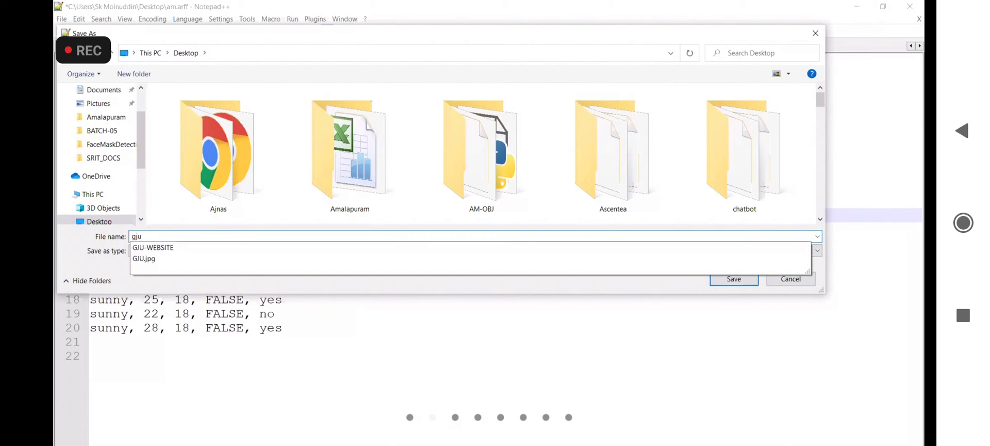
pyautogui.write('.arff')
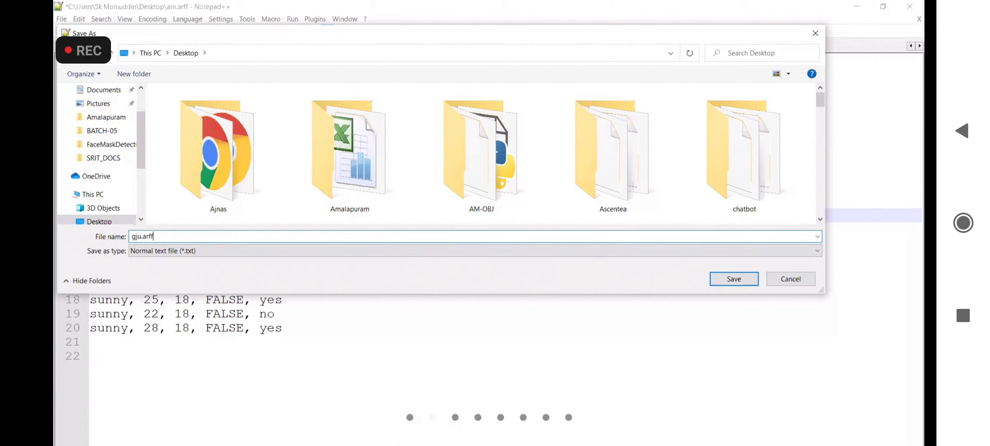
# Choose All types (*.*) as the file type for gju.arff and save the file
pyautogui.click(194, 252)
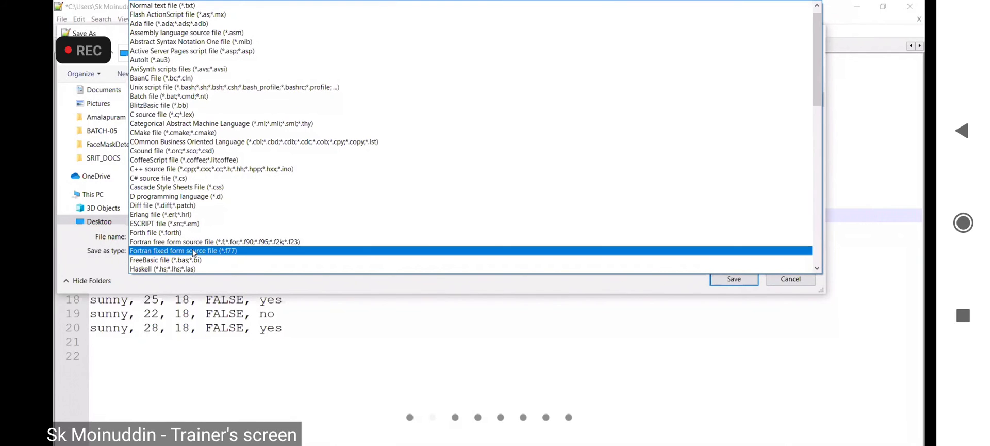
pyautogui.press('Down')
pyautogui.press('Down')
pyautogui.press('Down')
pyautogui.press('Down')
pyautogui.press('Down')
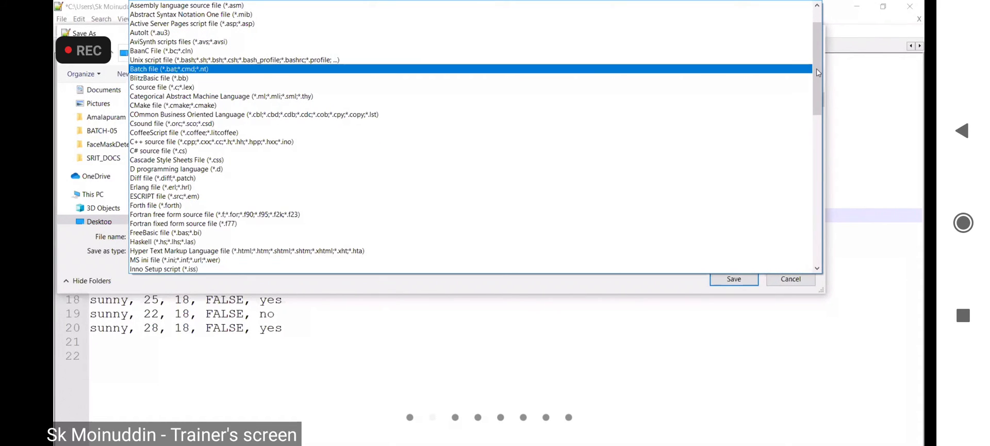
pyautogui.scroll(5, 305, 52)
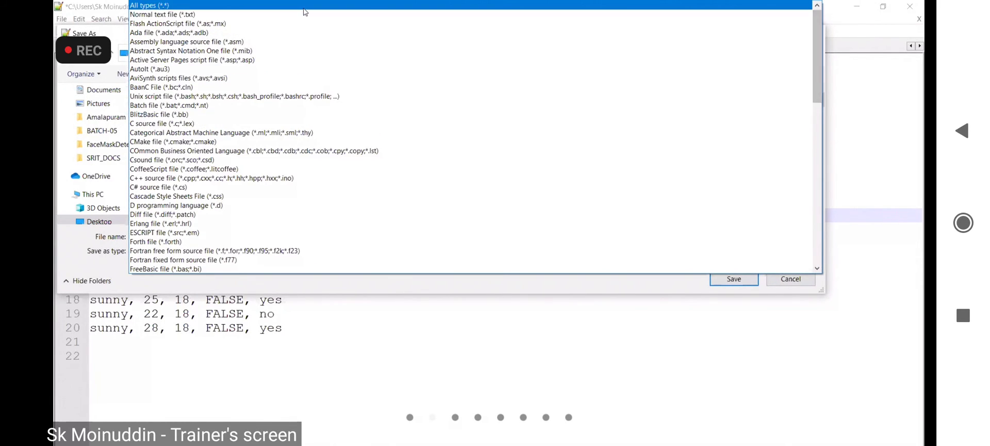
pyautogui.click(305, 7)
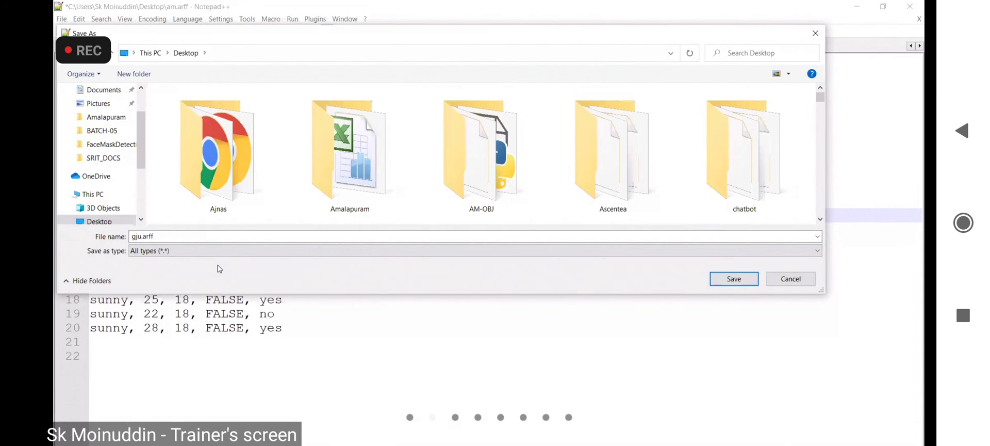
pyautogui.click(739, 280)
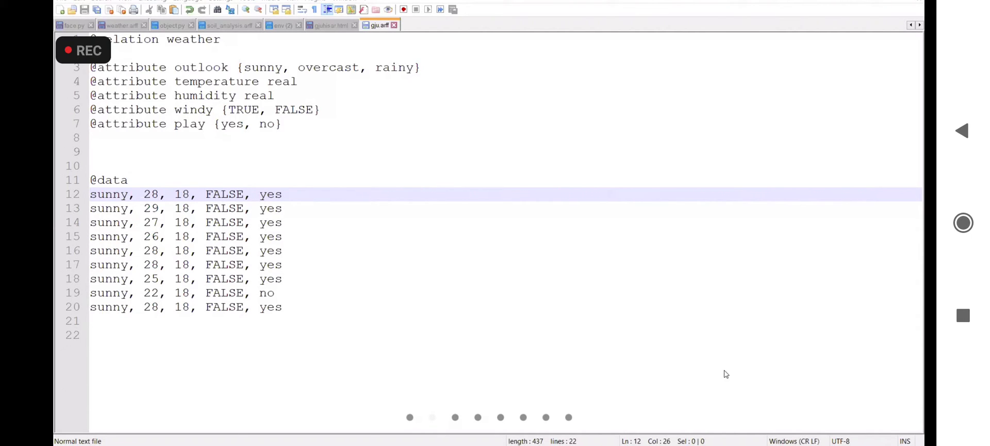
# Switch to the Weka GUI Chooser and launch the Explorer
pyautogui.hotkey('alt', 'Tab')
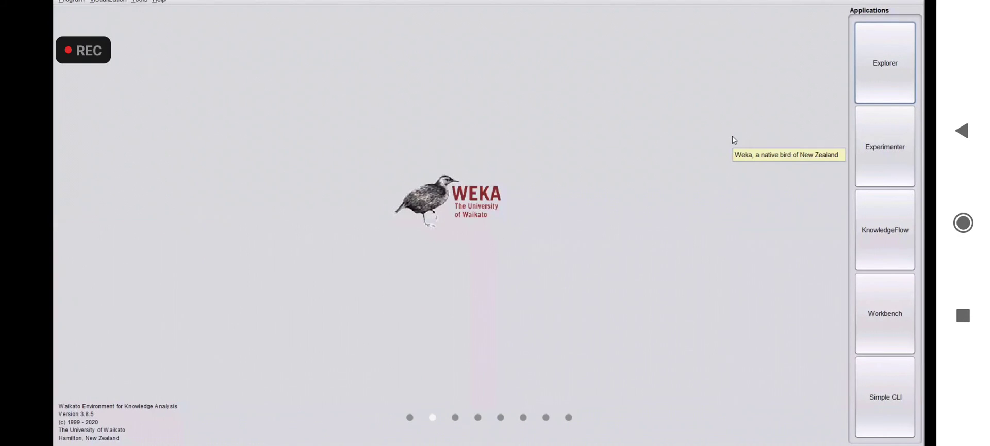
pyautogui.click(901, 71)
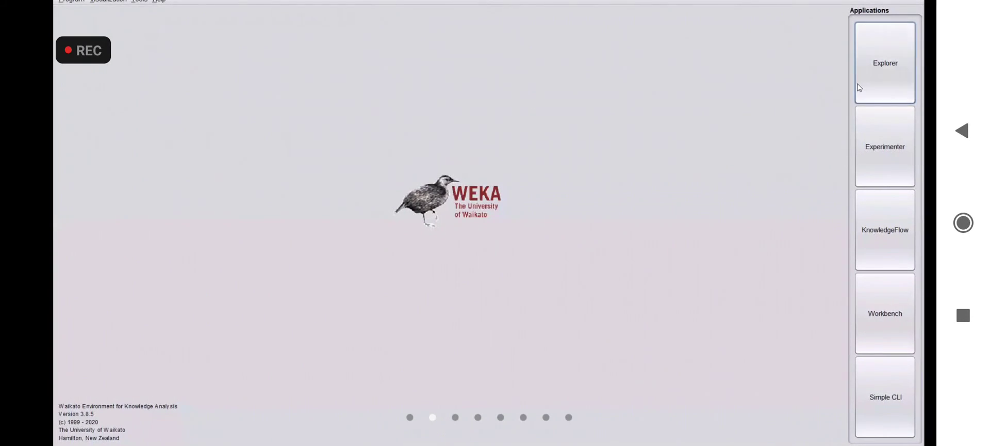
pyautogui.click(890, 72)
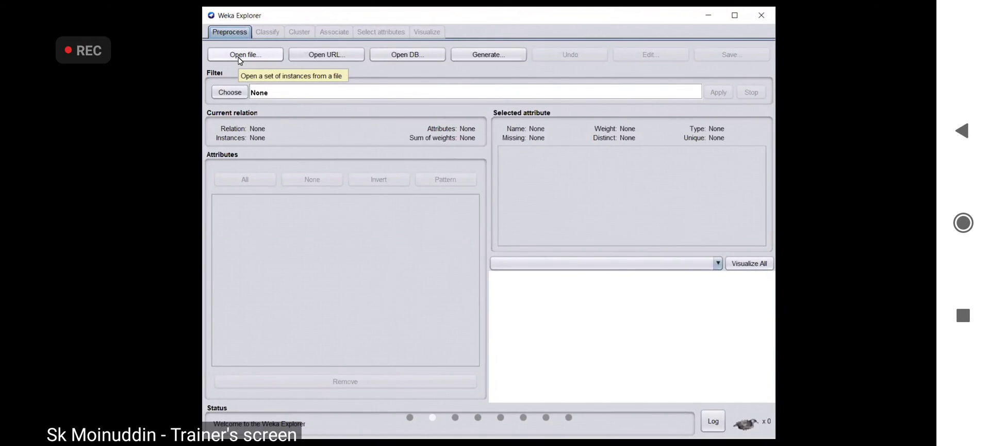
# Load the gju.arff dataset from the Desktop into the Weka Explorer
pyautogui.click(239, 57)
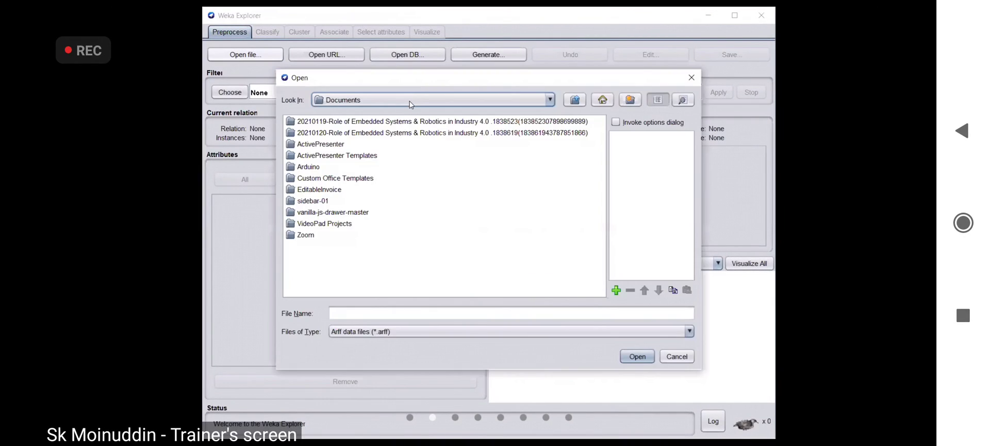
pyautogui.click(409, 101)
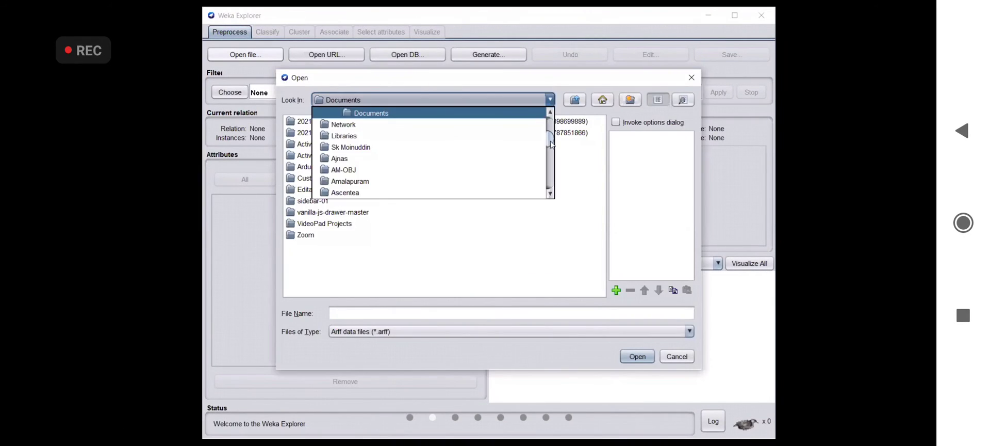
pyautogui.scroll(4, 551, 144)
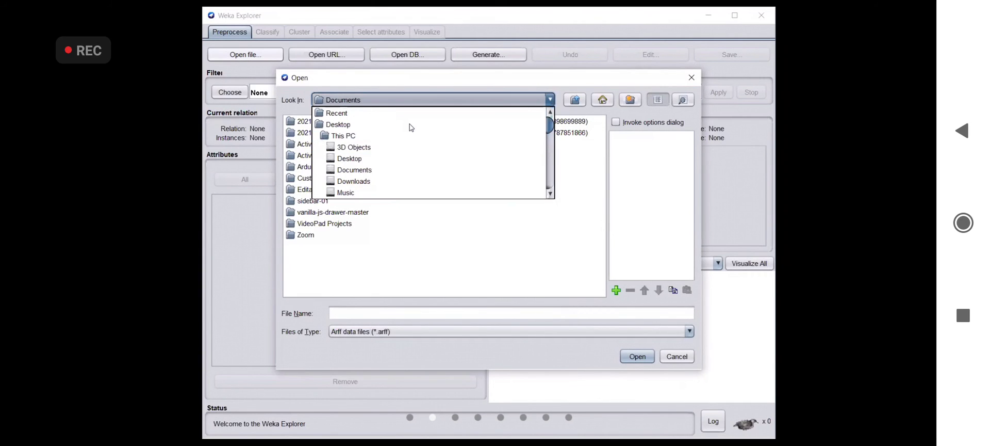
pyautogui.click(410, 124)
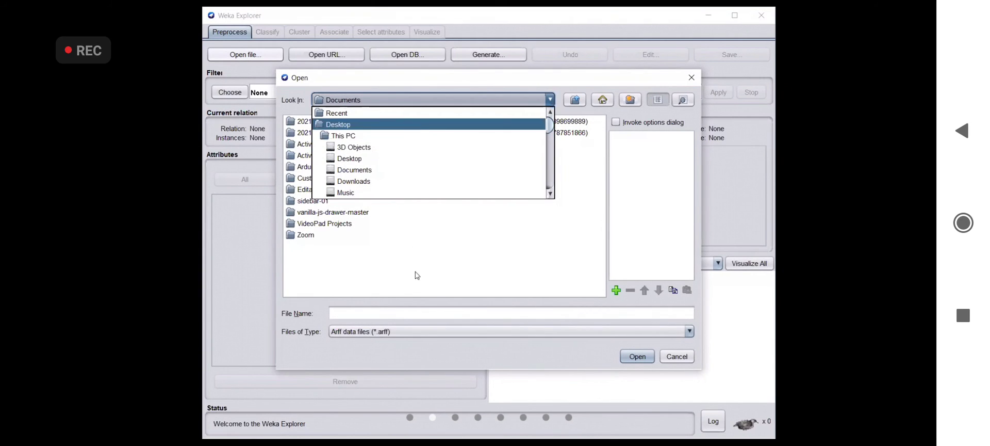
pyautogui.click(395, 315)
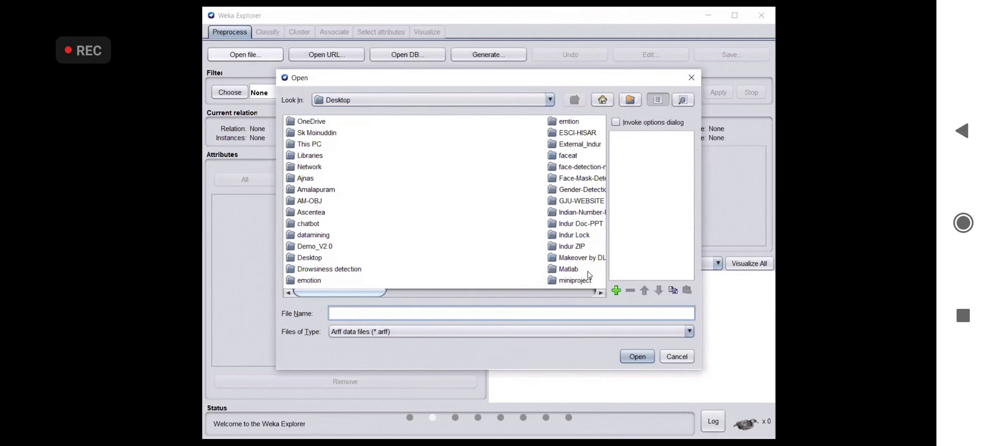
pyautogui.scroll(-5, 541, 247)
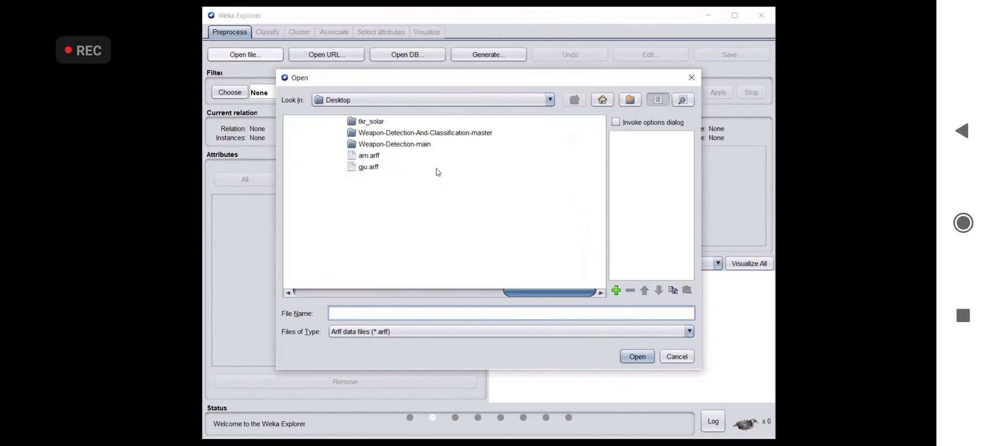
pyautogui.click(380, 167)
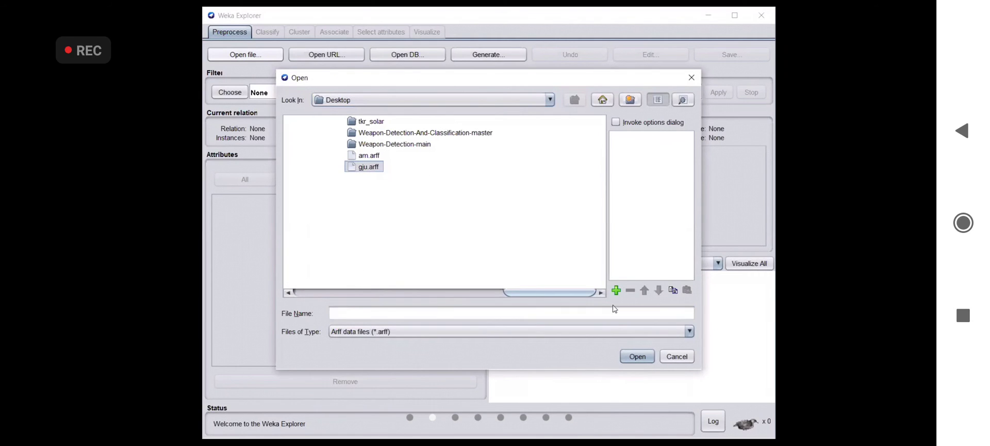
pyautogui.click(638, 356)
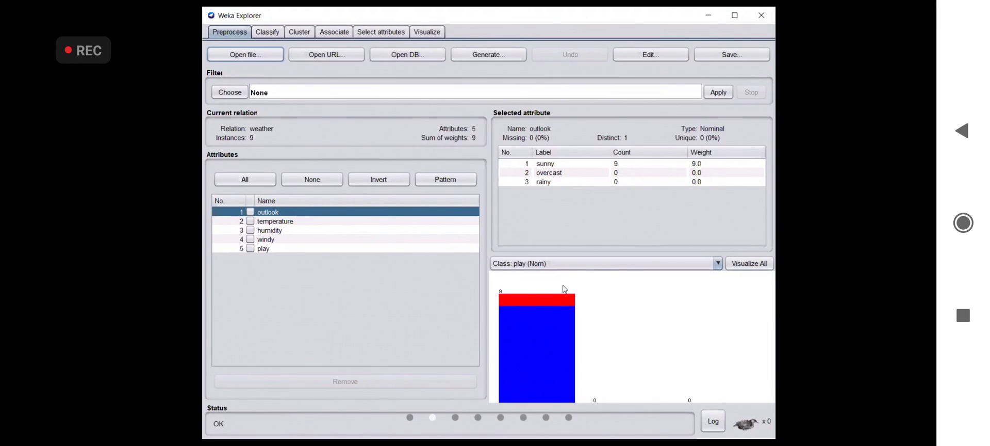
# Examine the statistics and class distribution charts of the temperature, humidity, windy and play attributes
pyautogui.moveTo(567, 289)
pyautogui.click(276, 222)
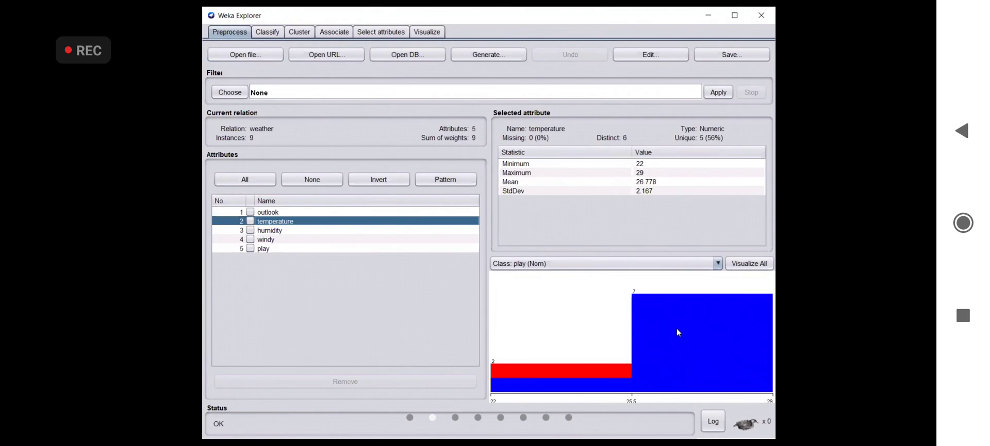
pyautogui.moveTo(678, 330)
pyautogui.click(265, 233)
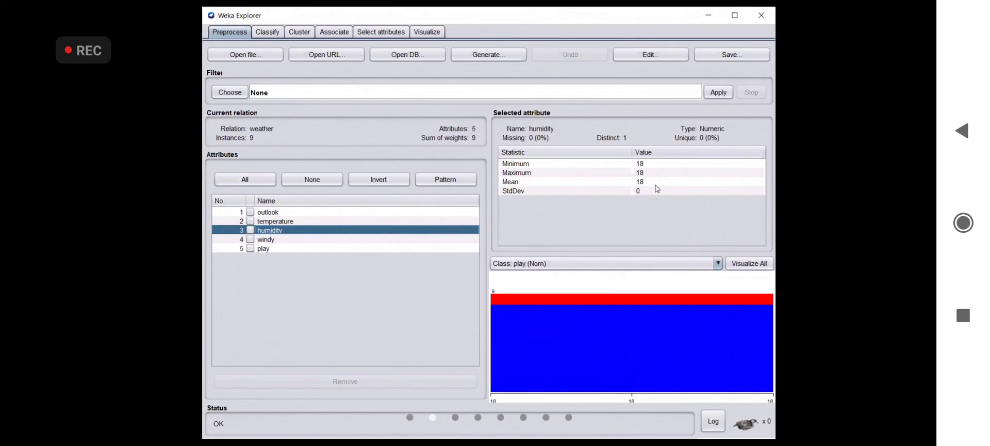
pyautogui.click(267, 241)
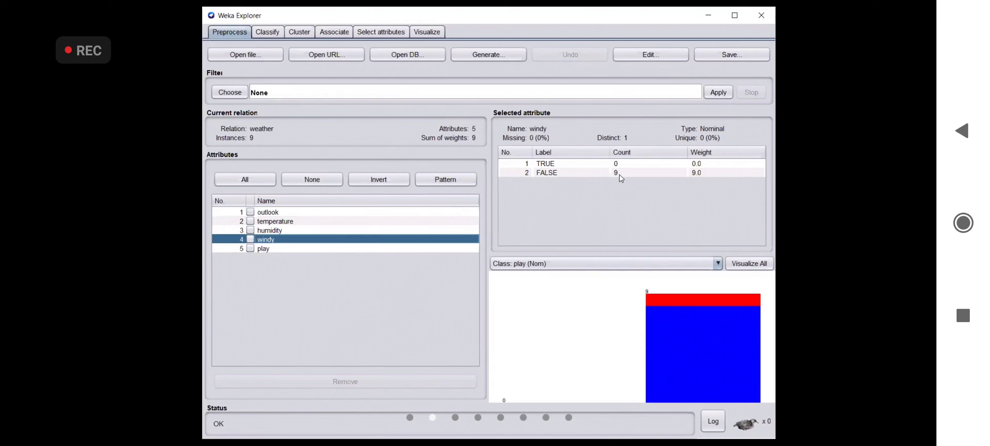
pyautogui.click(267, 249)
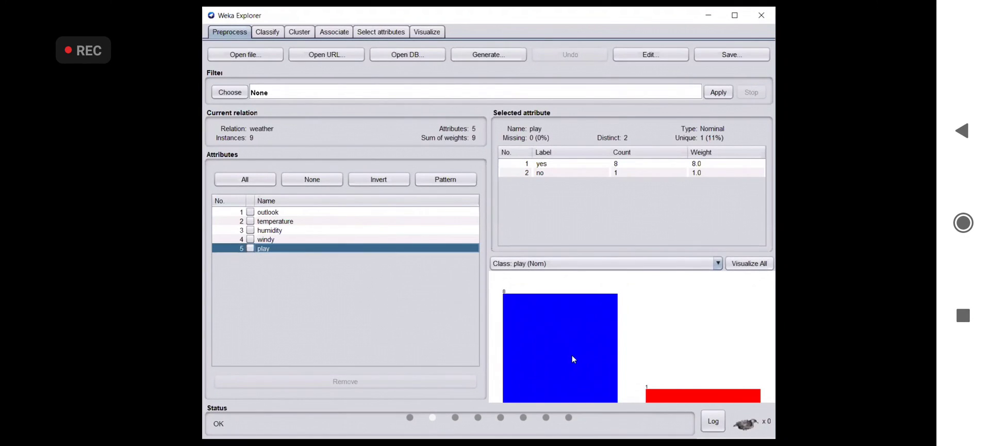
pyautogui.moveTo(528, 328)
pyautogui.moveTo(701, 400)
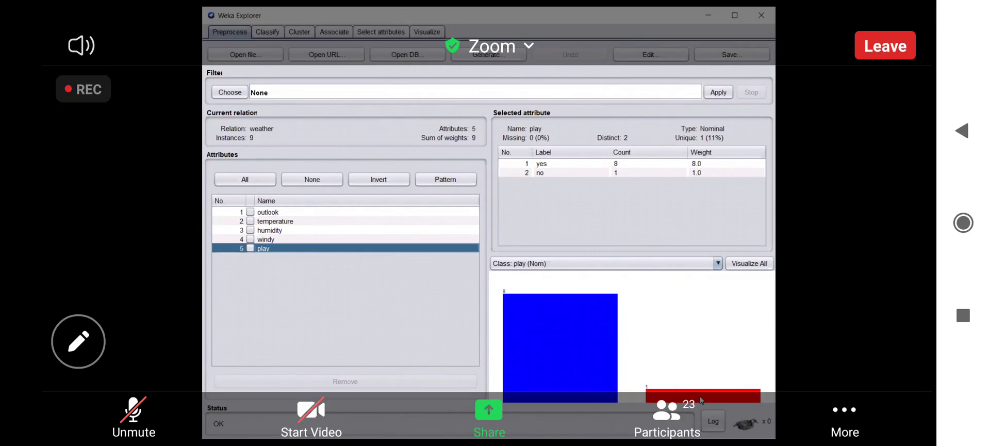
# Unmute the microphone in the Zoom meeting
pyautogui.click(133, 415)
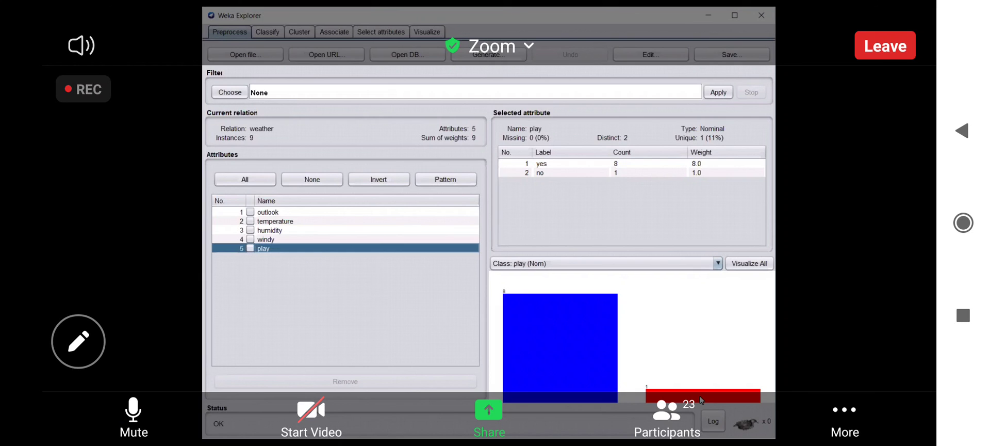